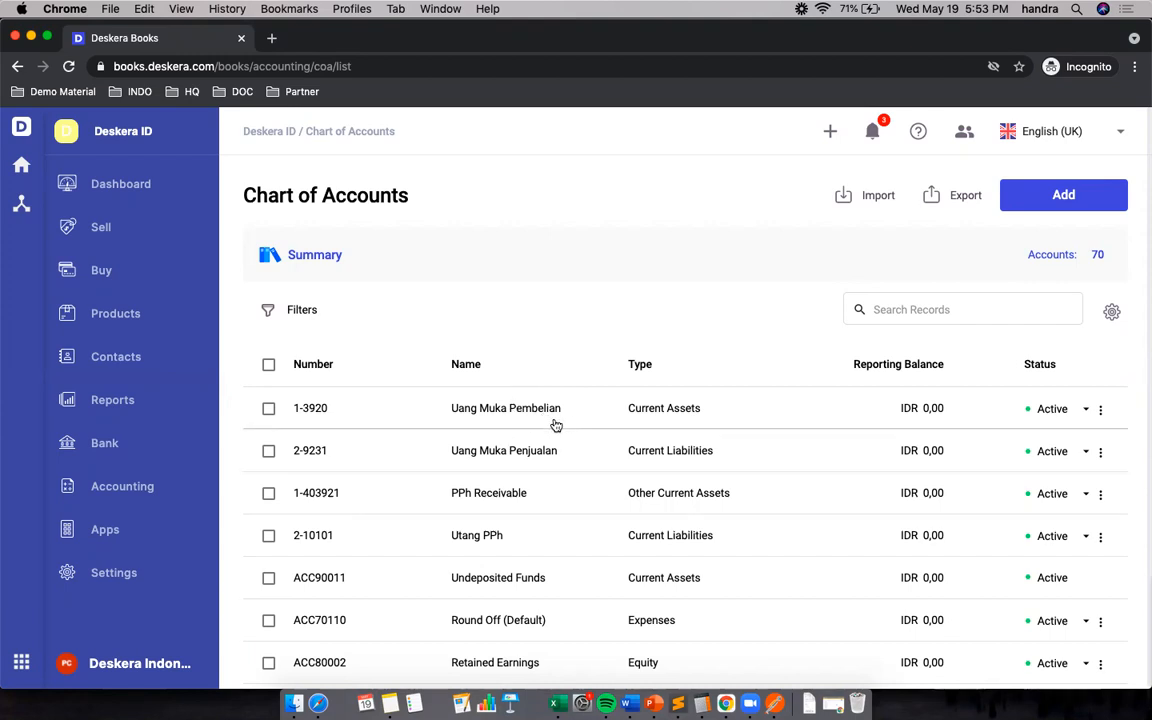
# Start creating a new advance payment from the accounting deposits
pyautogui.click(131, 489)
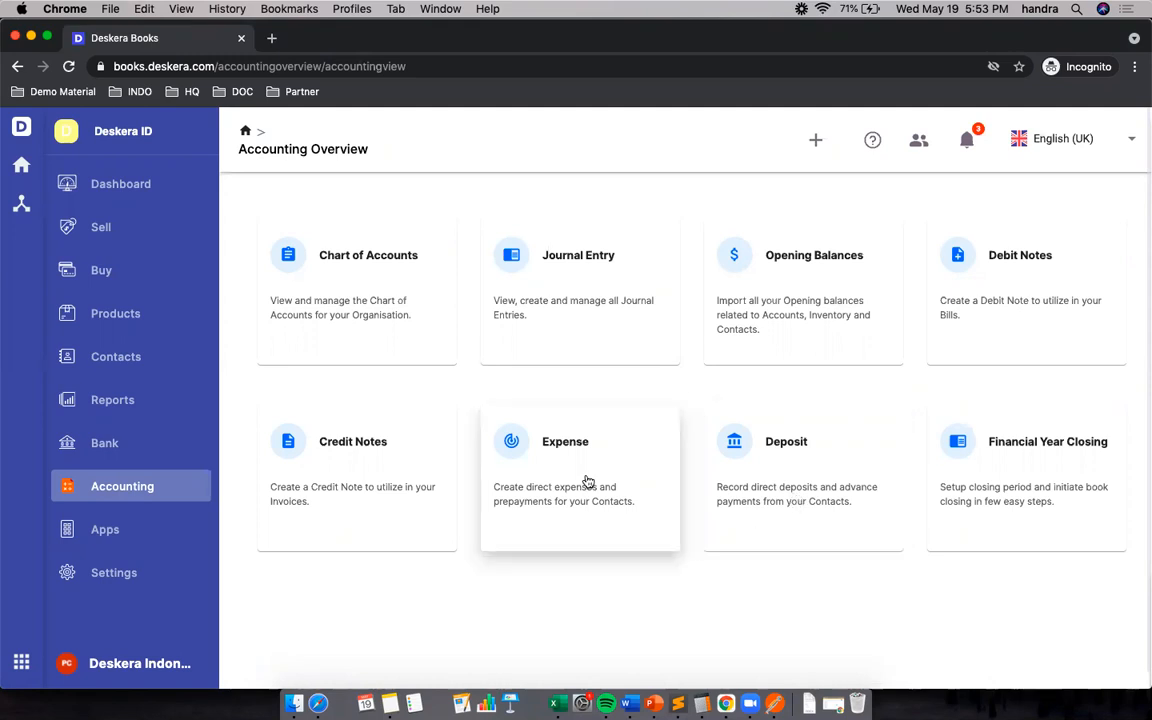
pyautogui.click(800, 476)
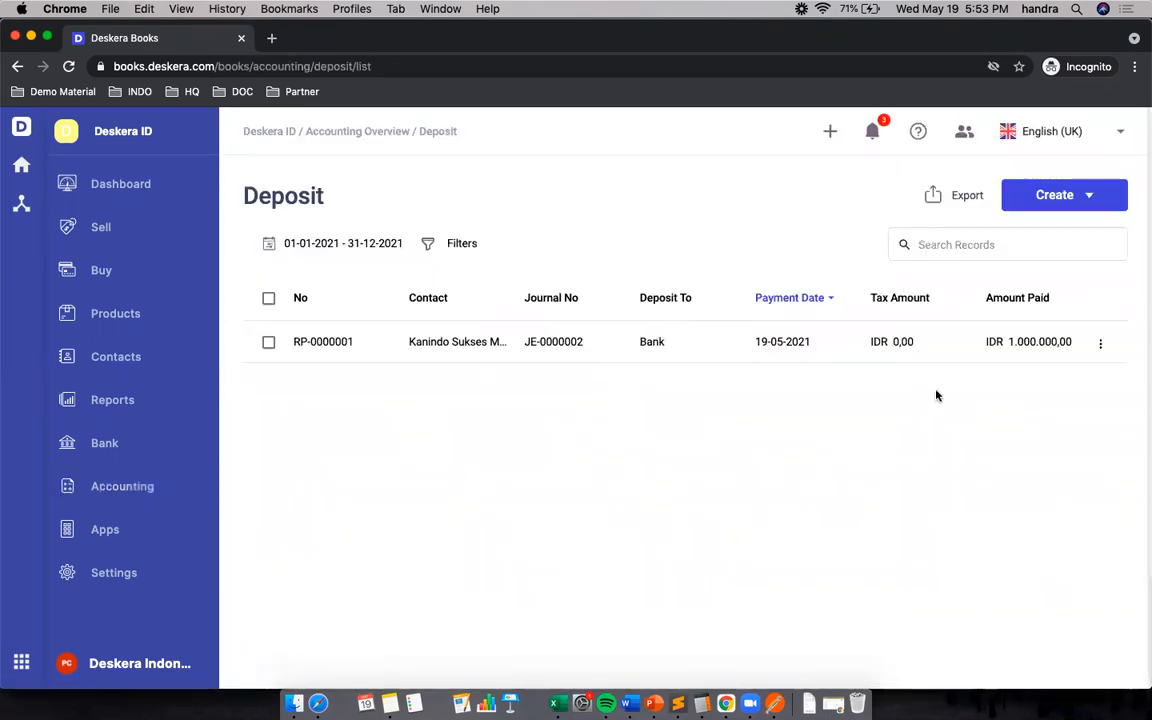
pyautogui.click(1089, 196)
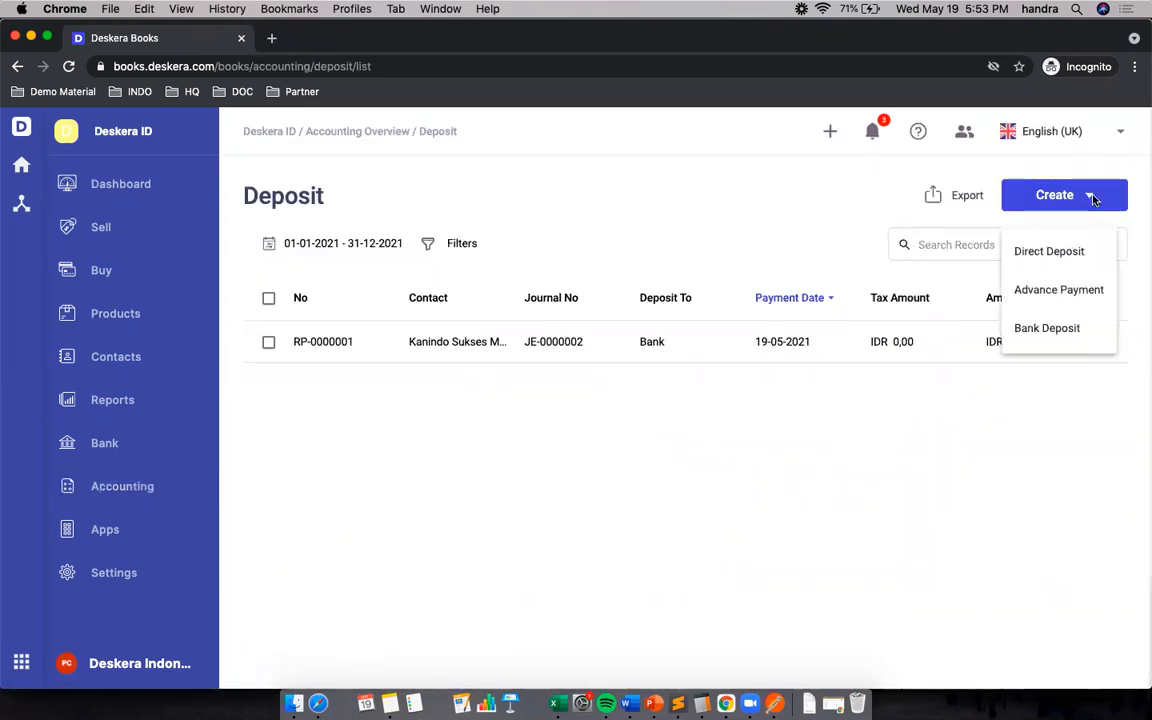
pyautogui.click(1070, 292)
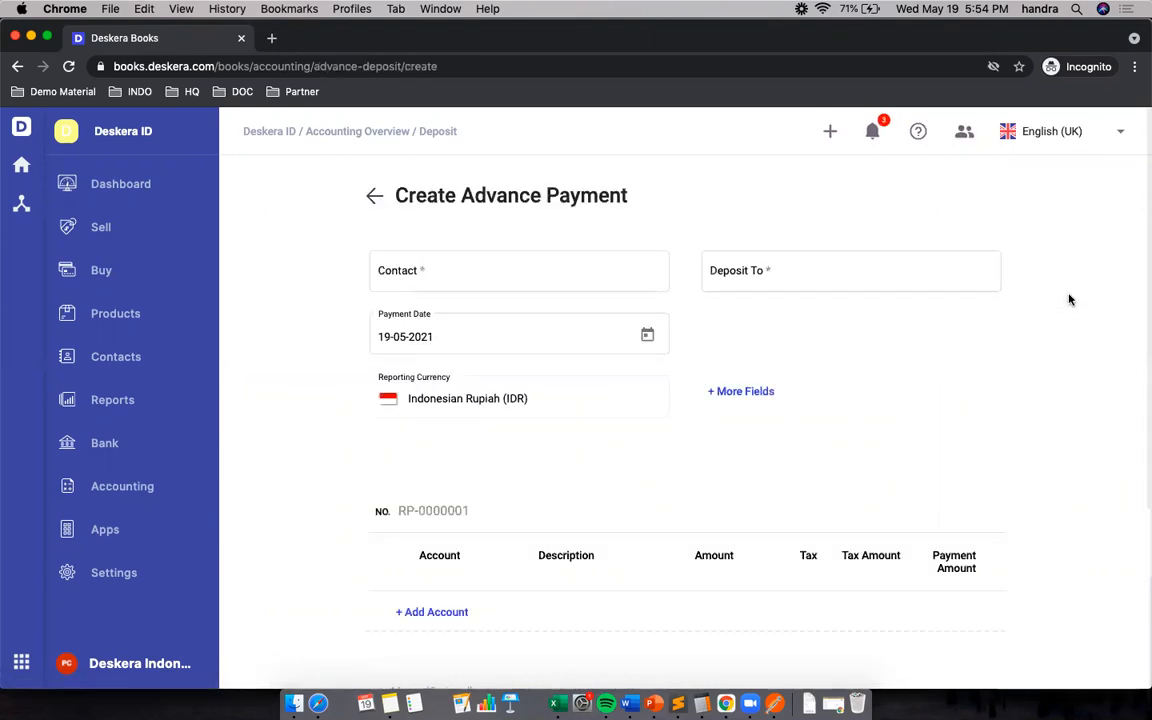
# Set the advance payment's contact to Kanindo Sukses Mandiri and its deposit account to Bank
pyautogui.click(536, 274)
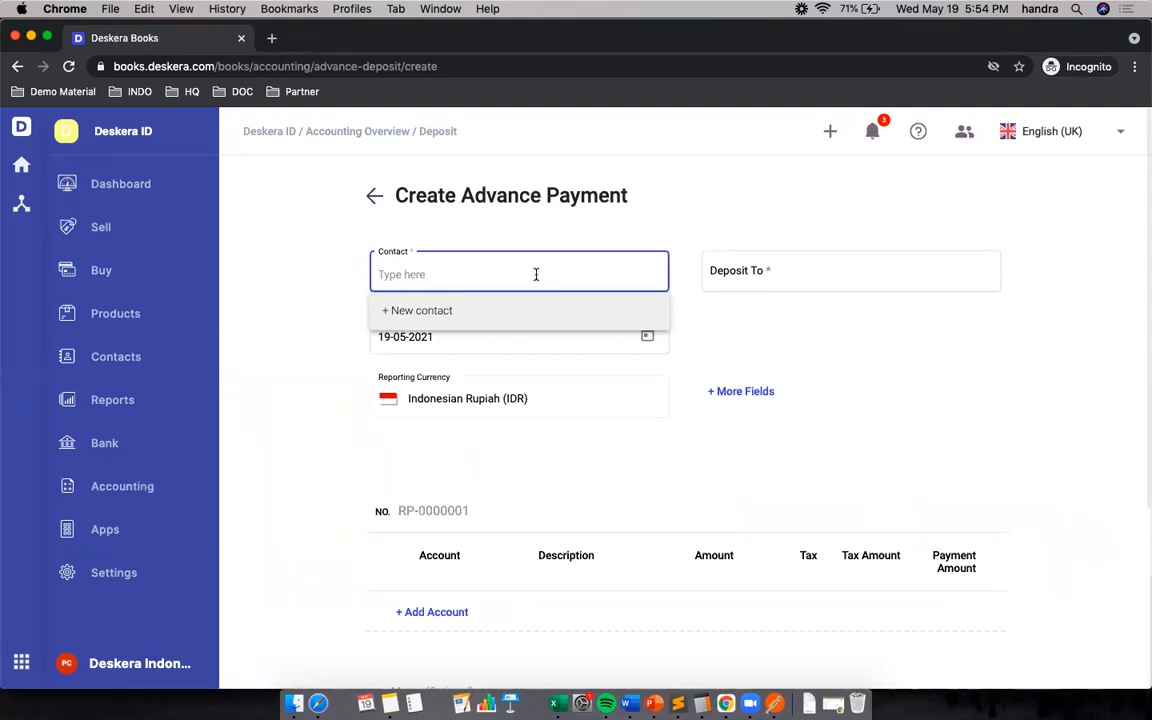
pyautogui.write('kanindo')
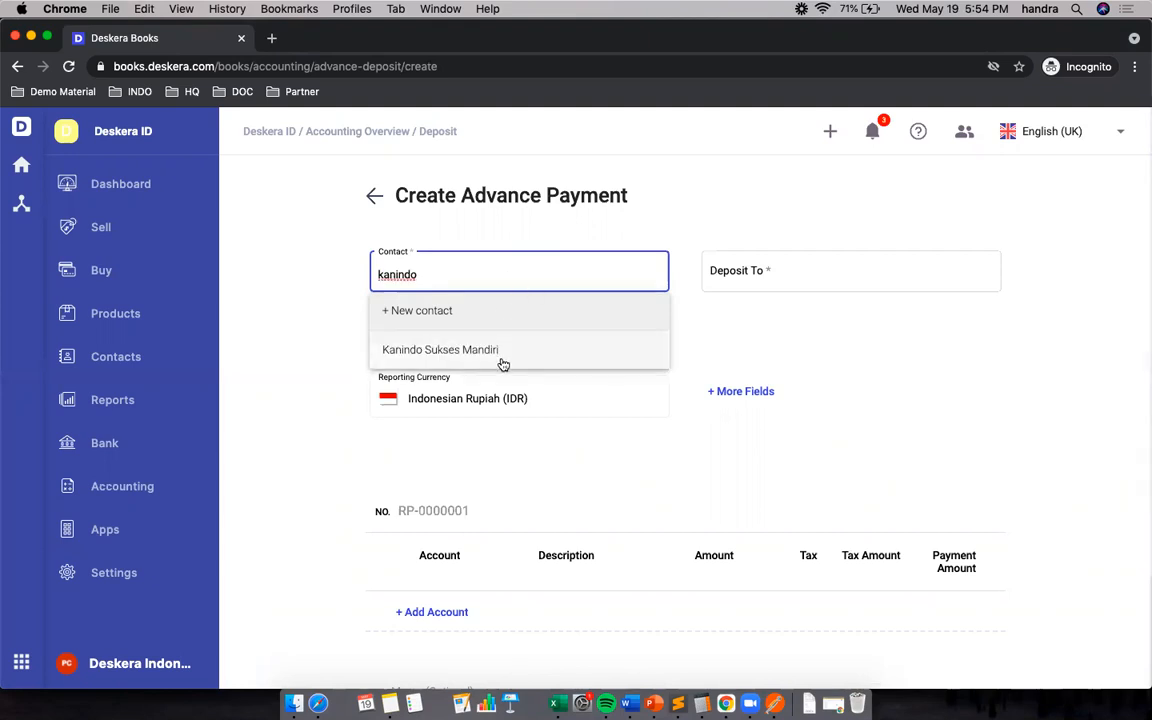
pyautogui.click(502, 362)
pyautogui.click(806, 273)
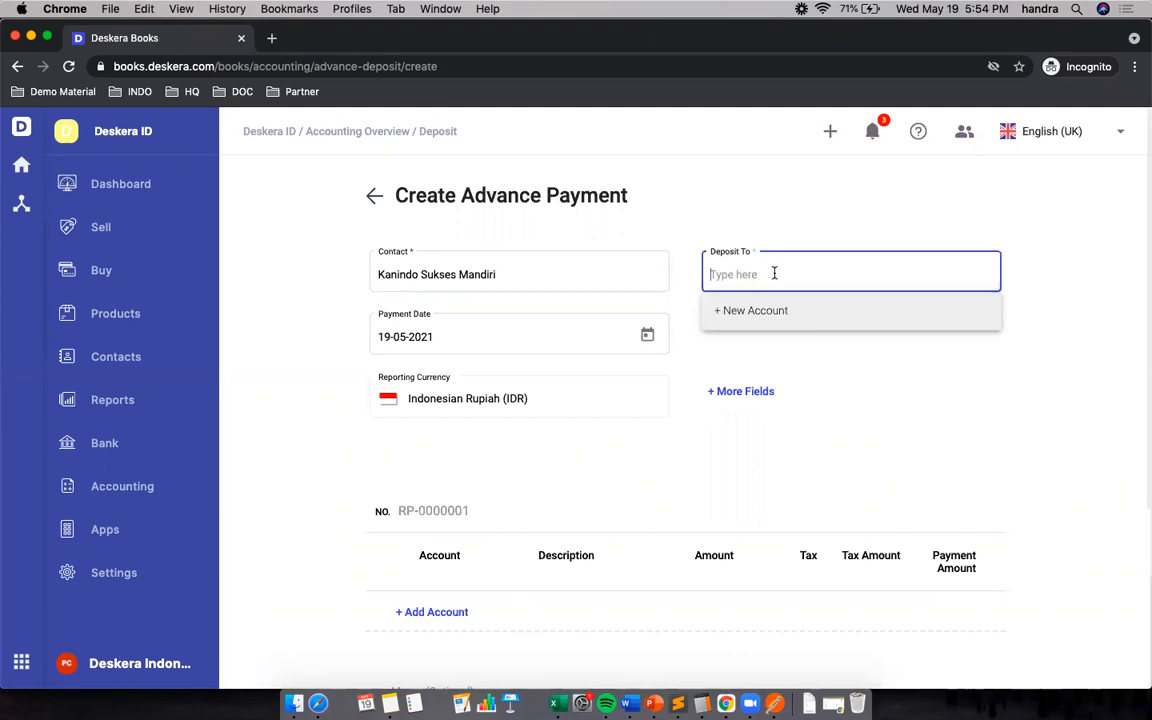
pyautogui.write('bank')
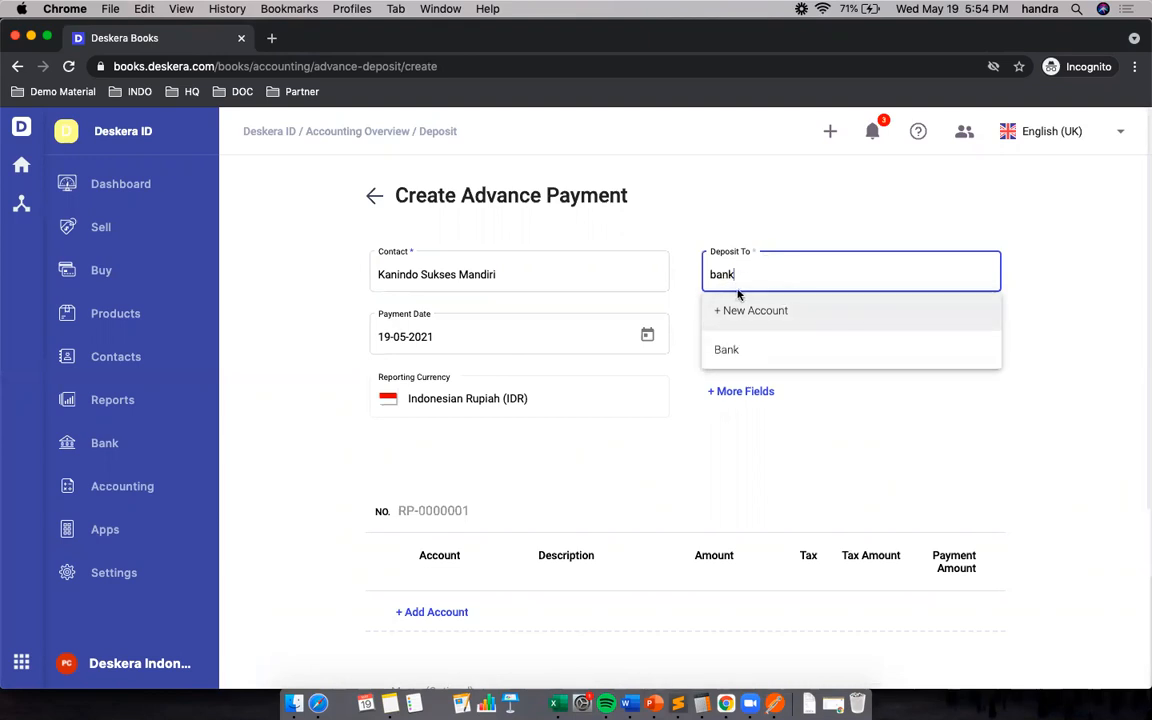
pyautogui.click(749, 351)
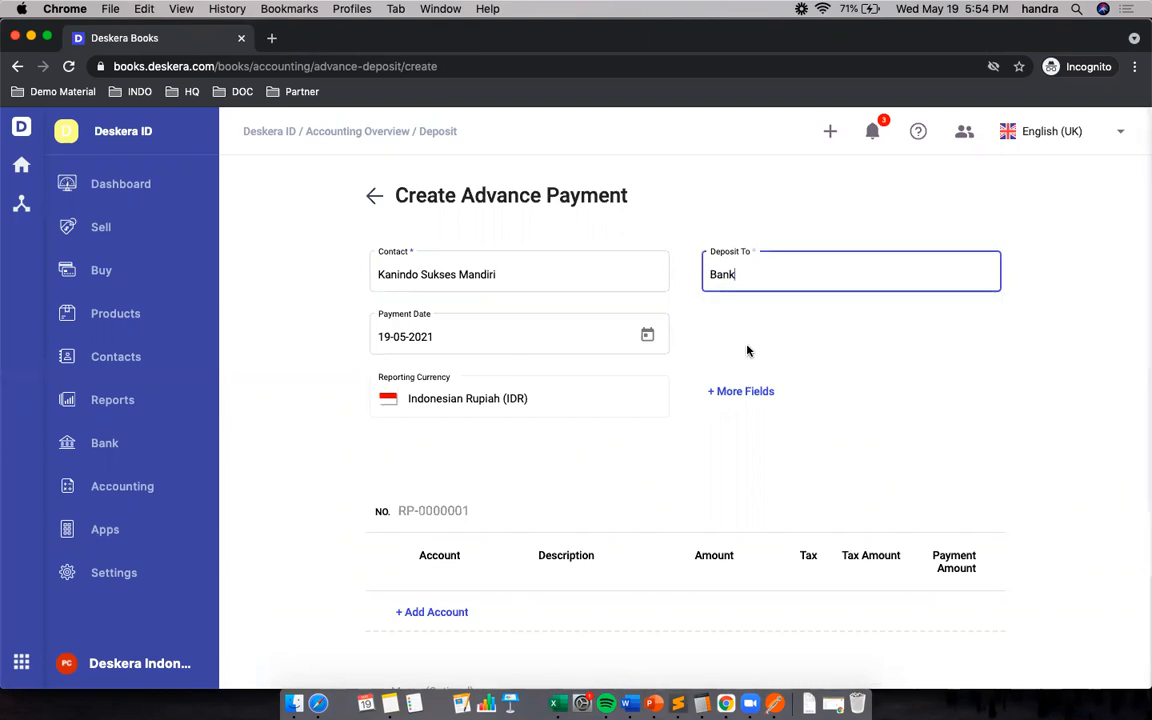
# Set the payment method to Bank Transfer, with reference date 19-05-2021 and reference number 323232
pyautogui.click(755, 341)
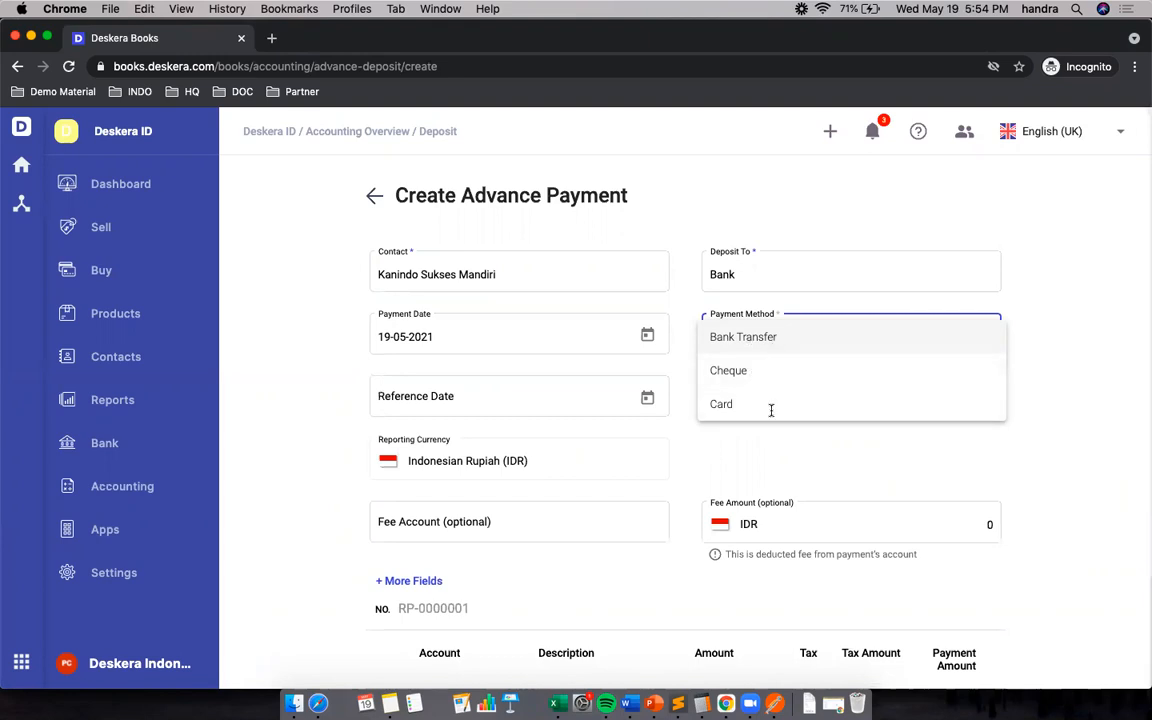
pyautogui.click(764, 338)
pyautogui.click(649, 400)
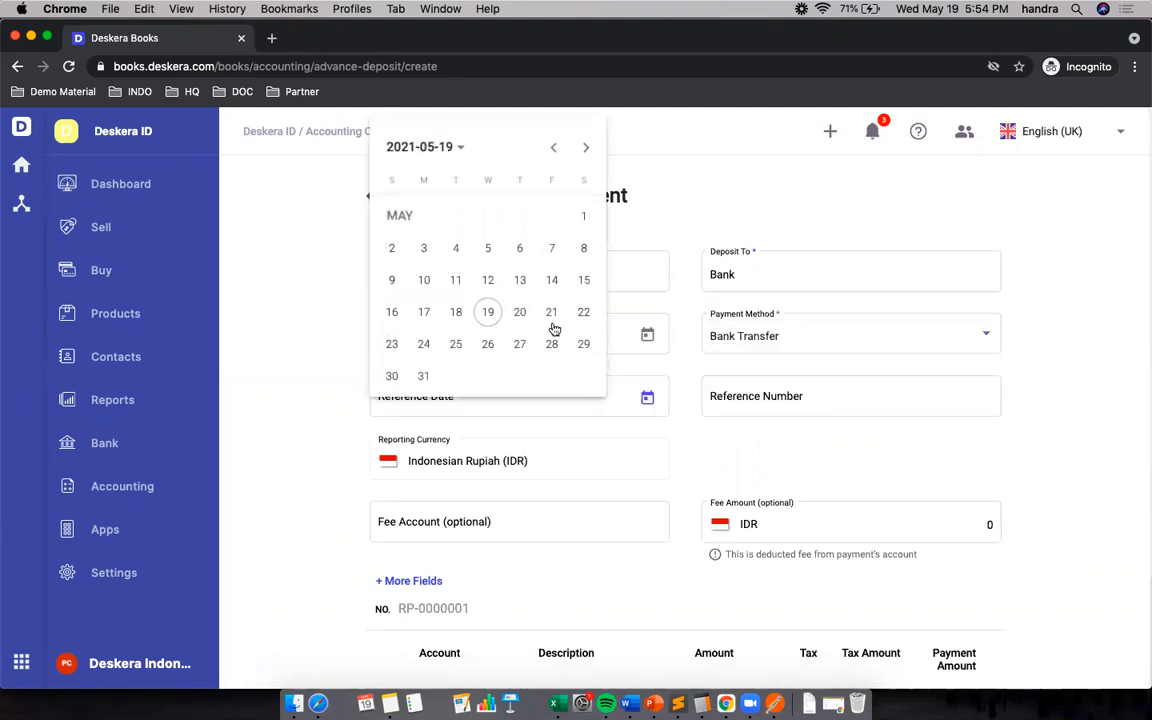
pyautogui.click(484, 318)
pyautogui.click(778, 397)
pyautogui.write('32')
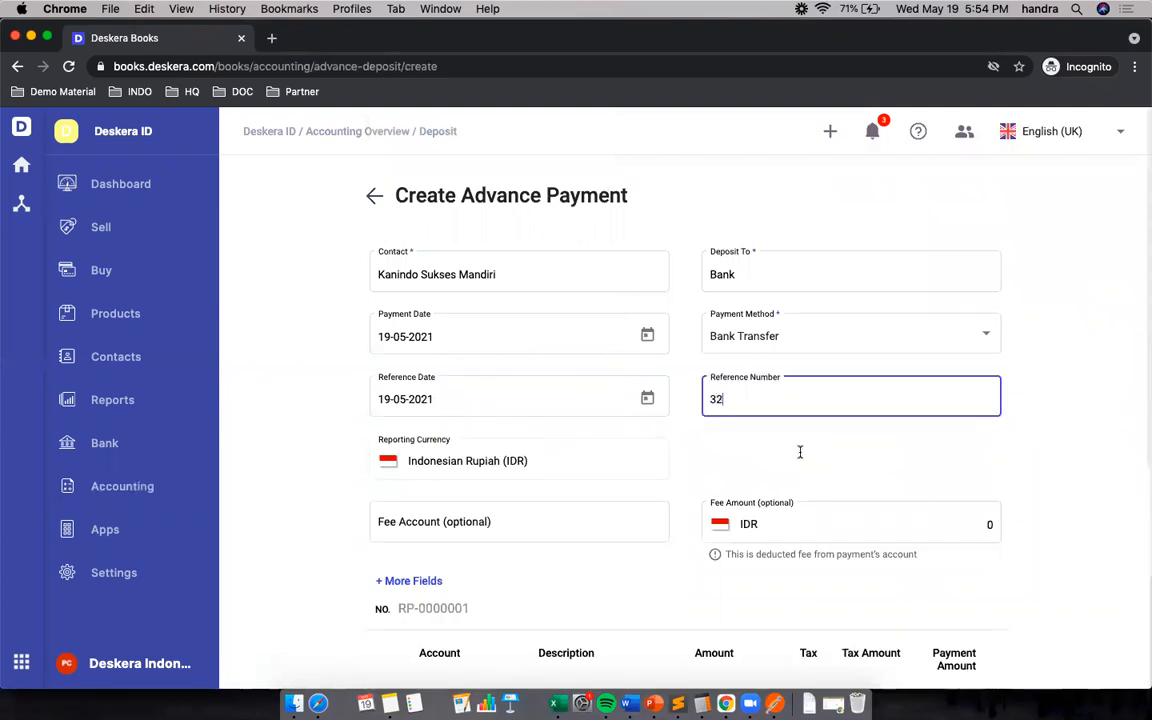
pyautogui.write('3232')
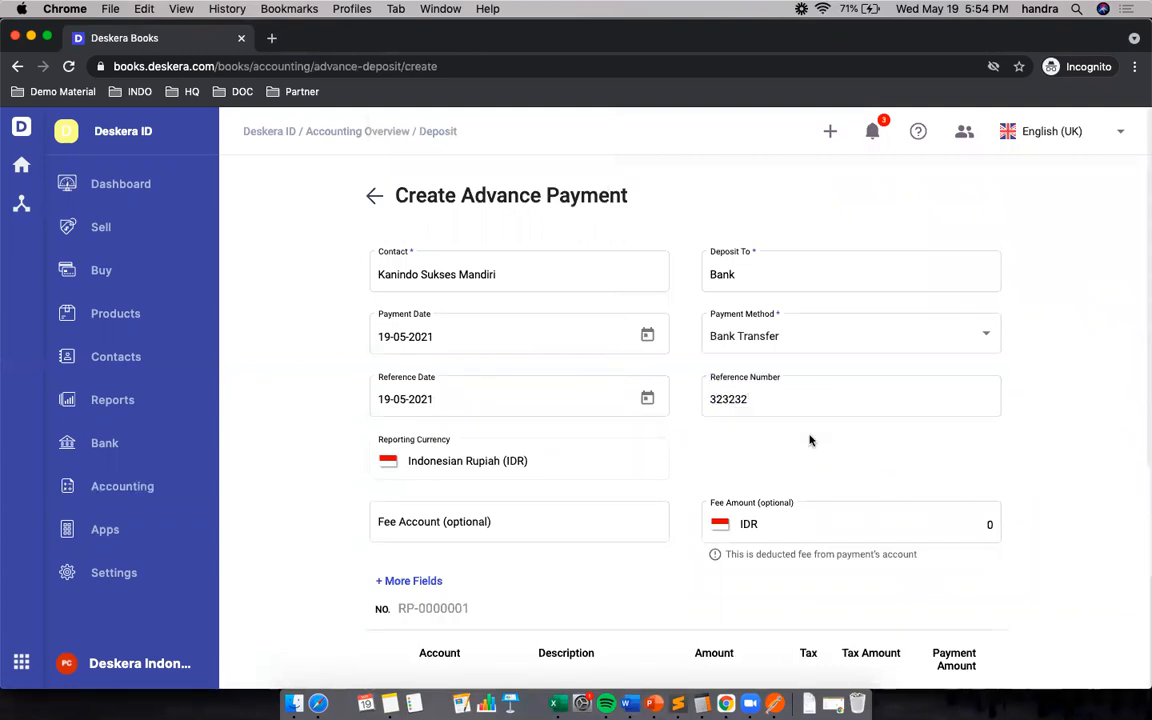
pyautogui.click(810, 440)
# Add an account line for Uang Muka Penjualan with an amount of 500.000
pyautogui.scroll(-5, 810, 440)
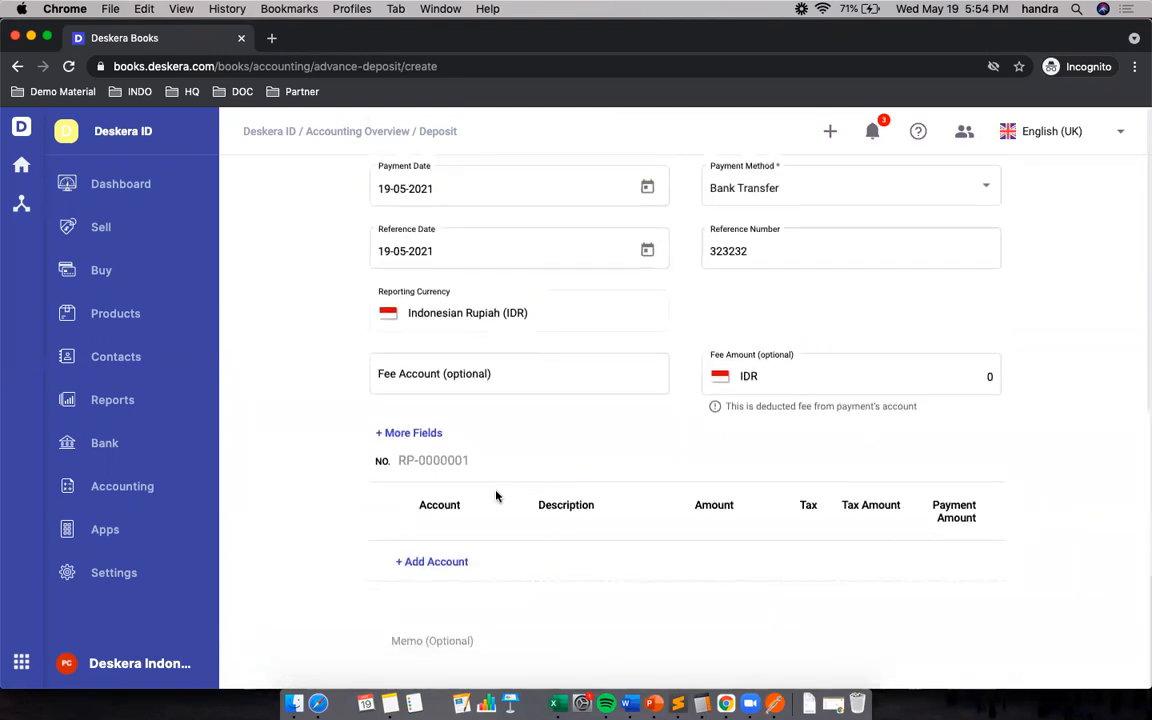
pyautogui.click(442, 561)
pyautogui.click(440, 560)
pyautogui.write('U')
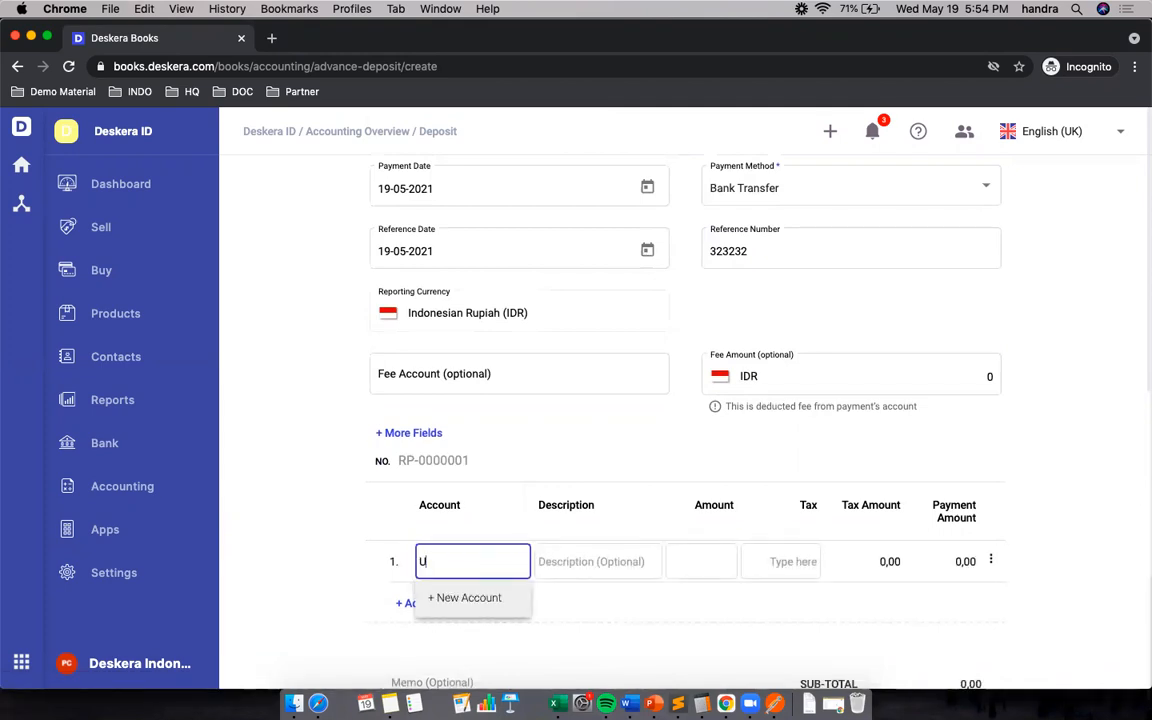
pyautogui.write('ang Muka')
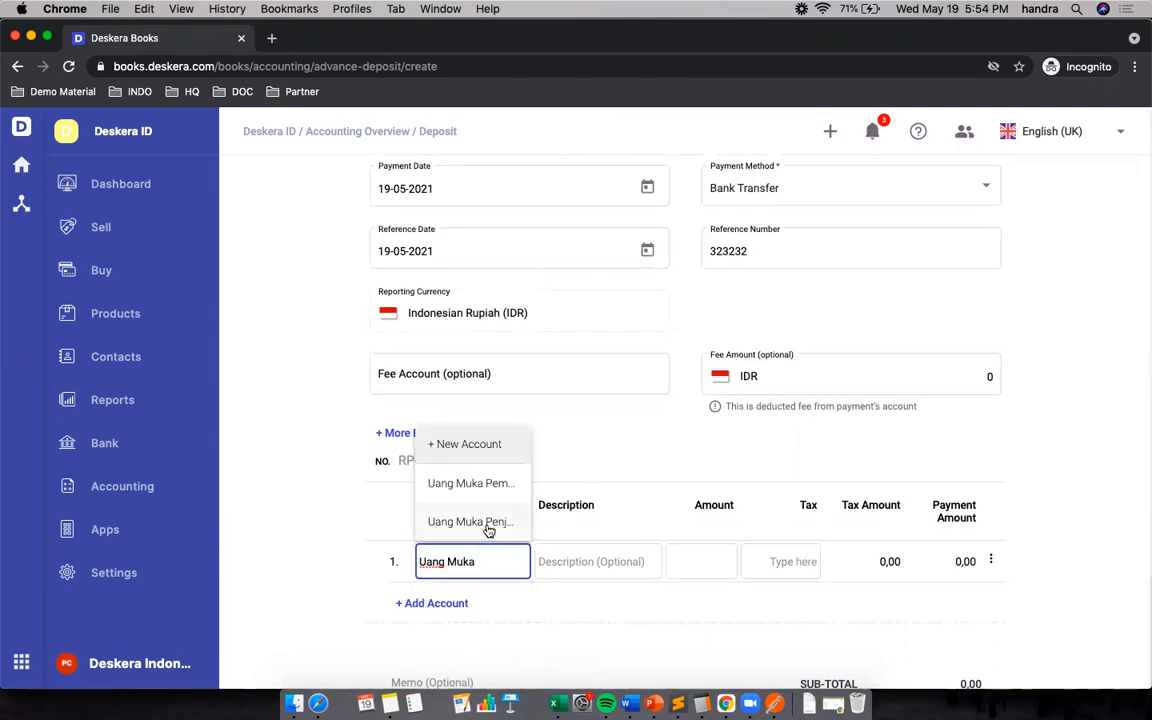
pyautogui.click(480, 530)
pyautogui.click(697, 563)
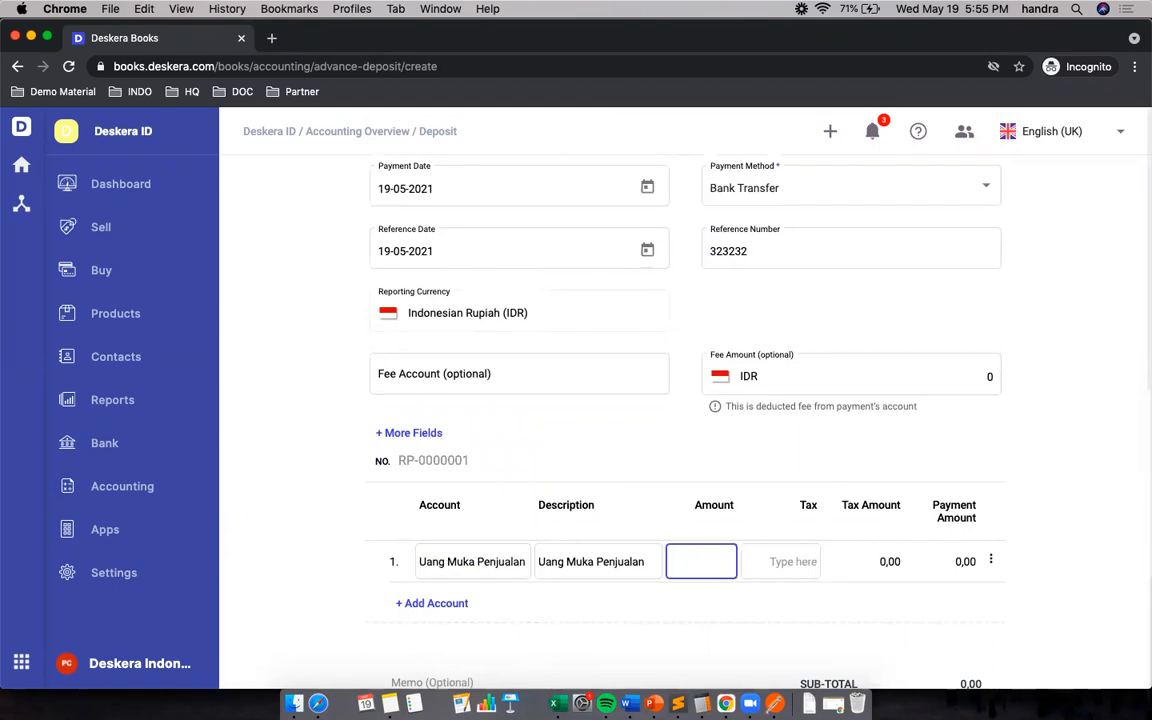
pyautogui.write('500.000')
pyautogui.click(1130, 583)
# Save the advance payment for Kanindo Sukses Mandiri
pyautogui.scroll(-2, 1130, 583)
pyautogui.scroll(4, 1129, 581)
pyautogui.scroll(-1, 1100, 613)
pyautogui.scroll(-4, 1100, 613)
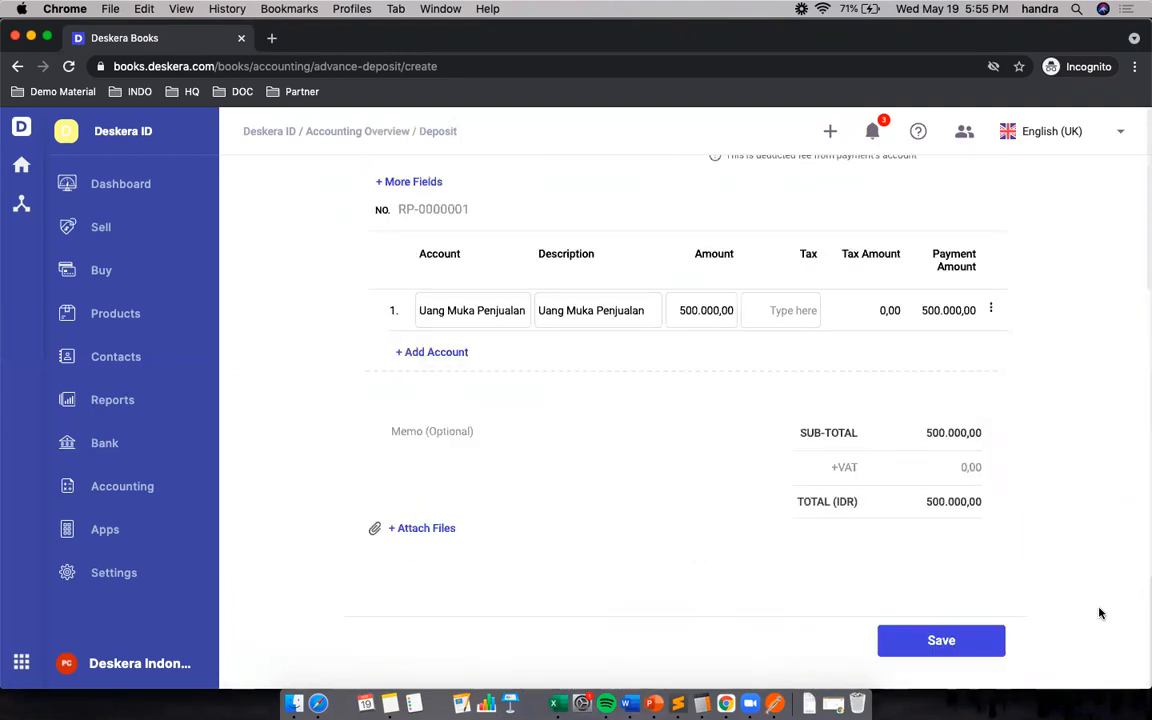
pyautogui.click(941, 641)
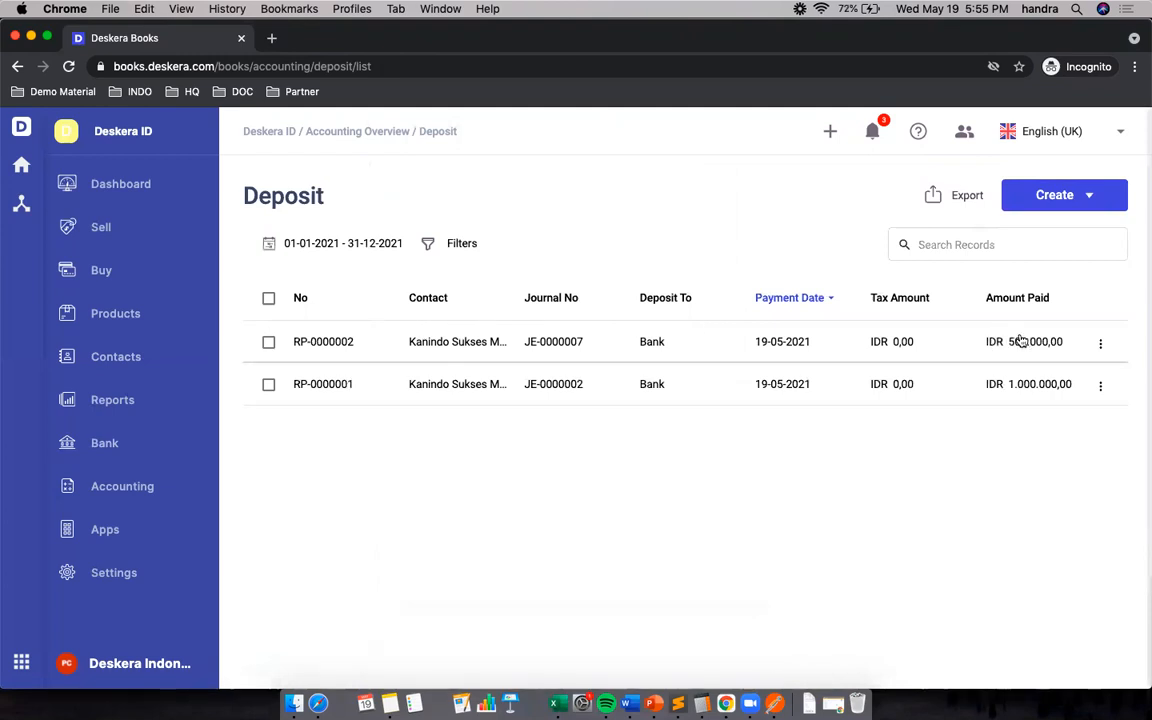
# Open the Kanindo Sukses Mandiri invoice from the sales invoices
pyautogui.click(101, 227)
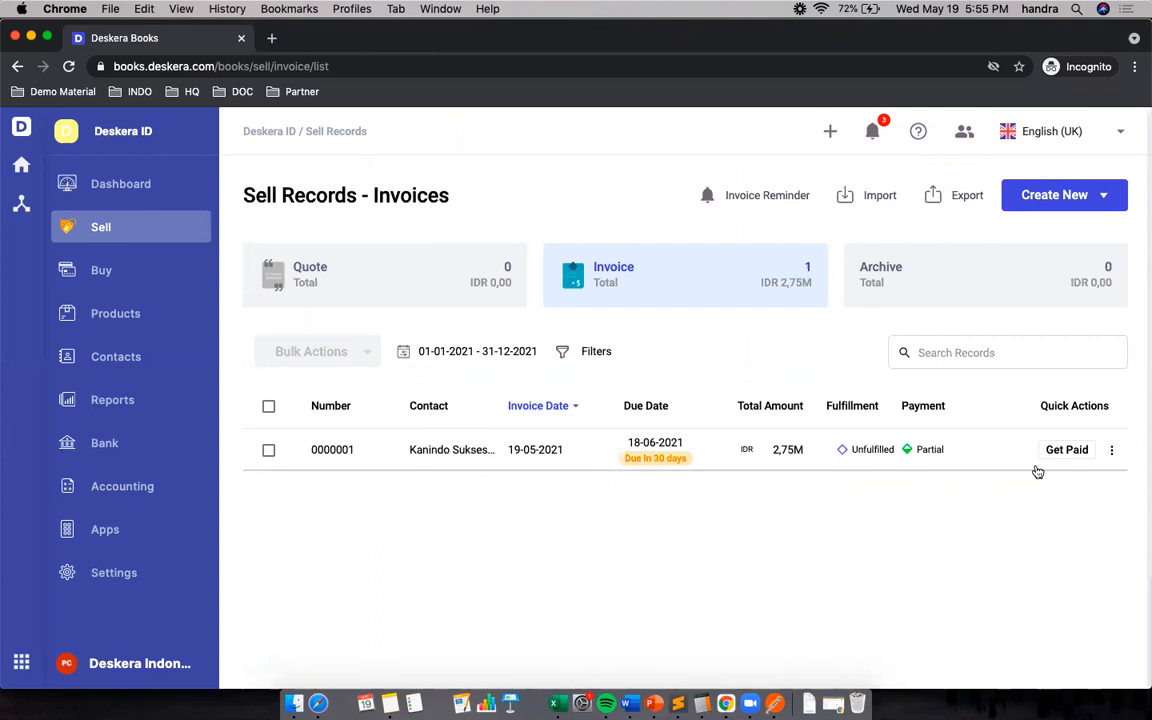
pyautogui.click(1112, 453)
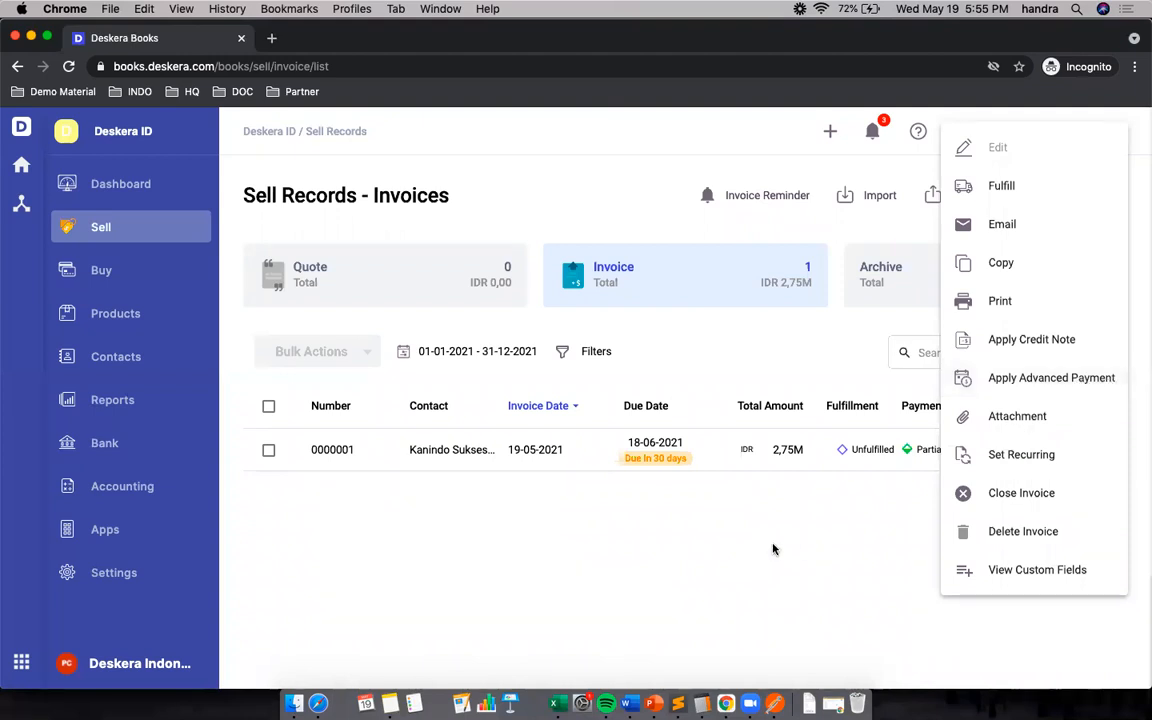
pyautogui.click(758, 506)
pyautogui.click(722, 455)
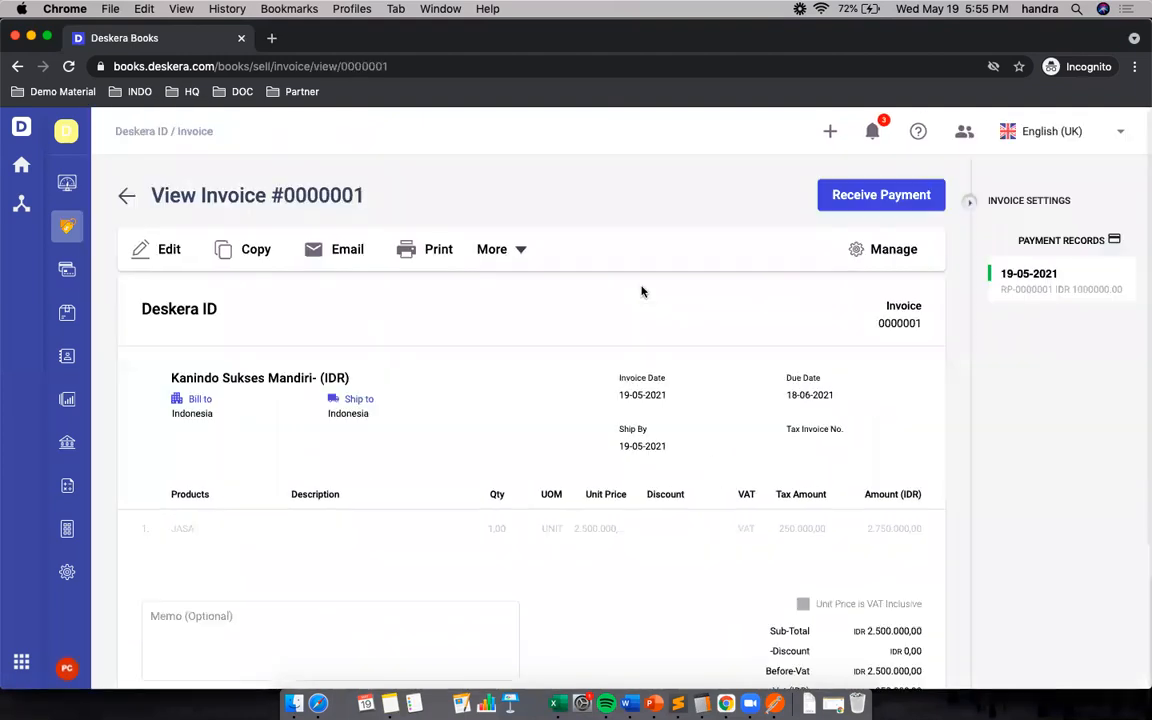
# Apply IDR 500.000 of advance payment RP-0000002 to the invoice
pyautogui.click(521, 250)
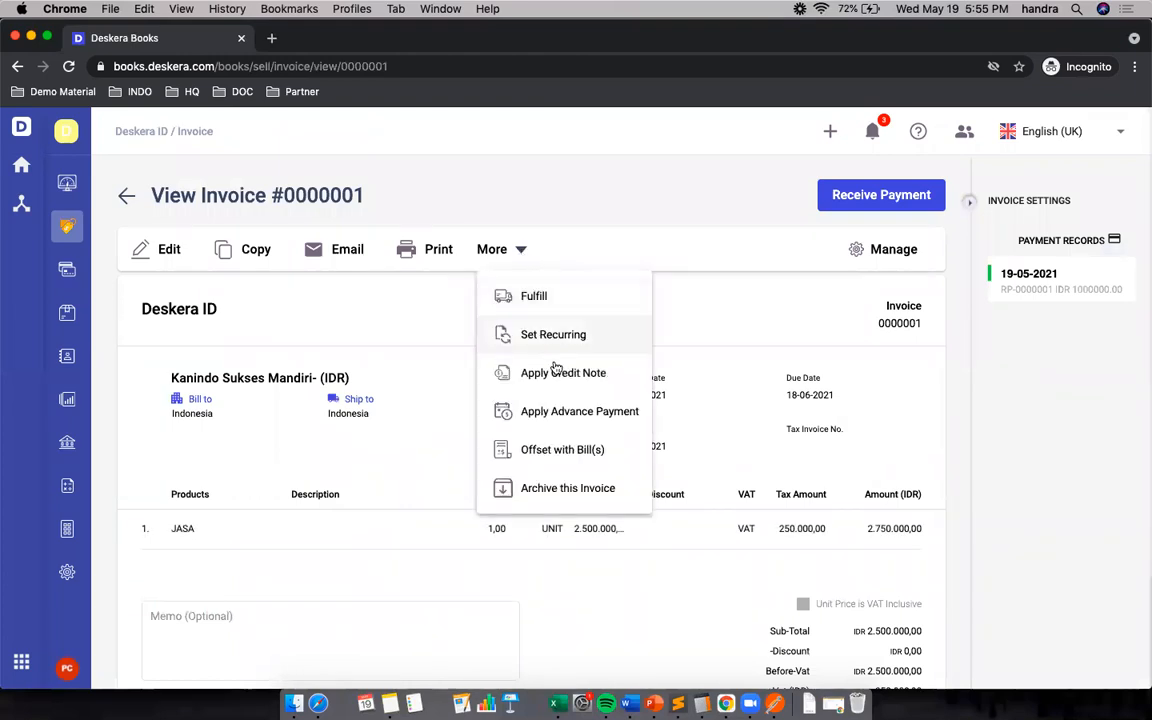
pyautogui.click(558, 413)
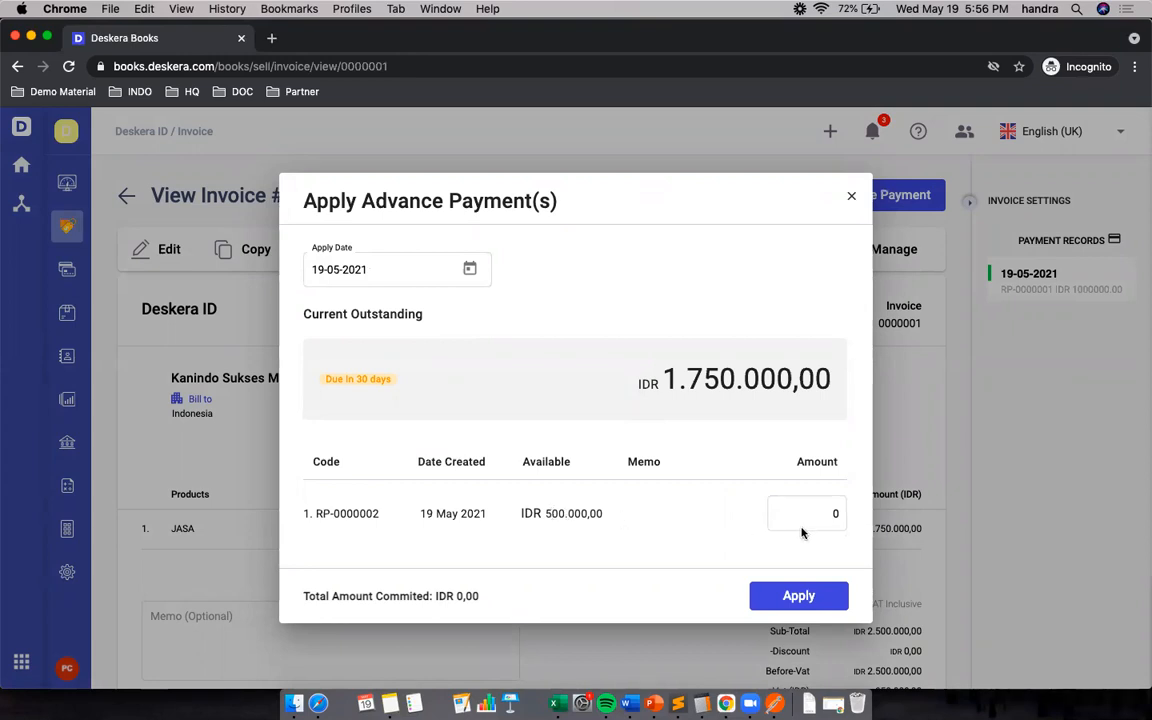
pyautogui.click(826, 512)
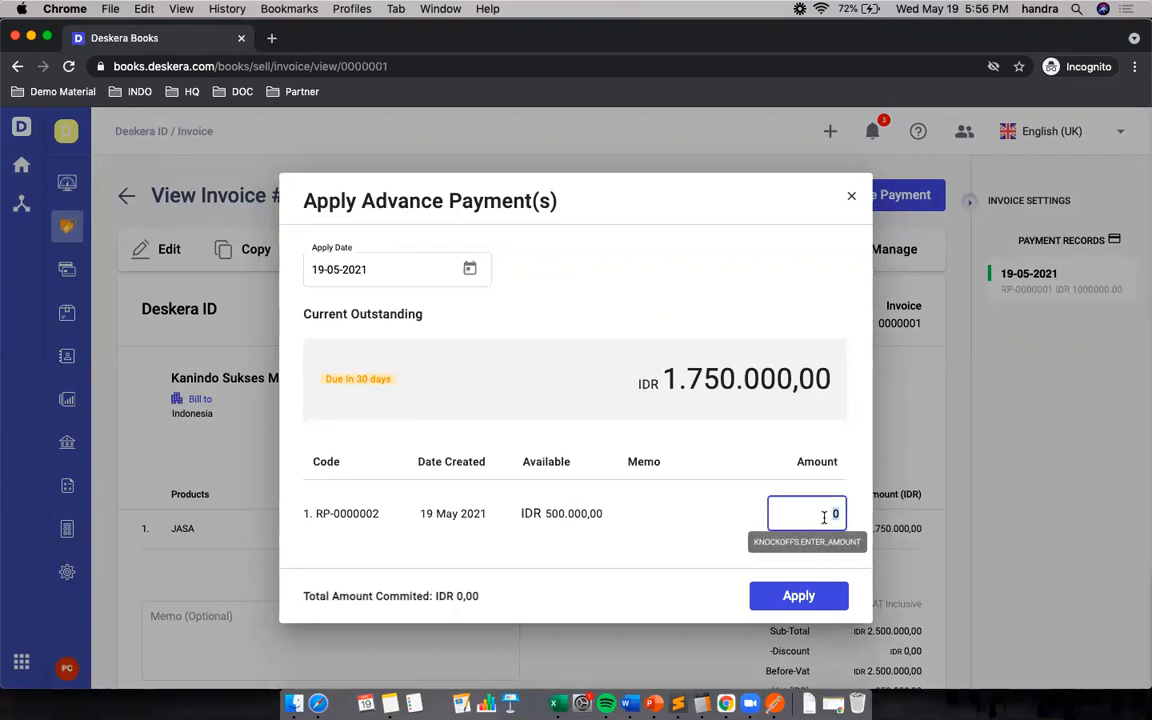
pyautogui.write('500000')
pyautogui.click(702, 556)
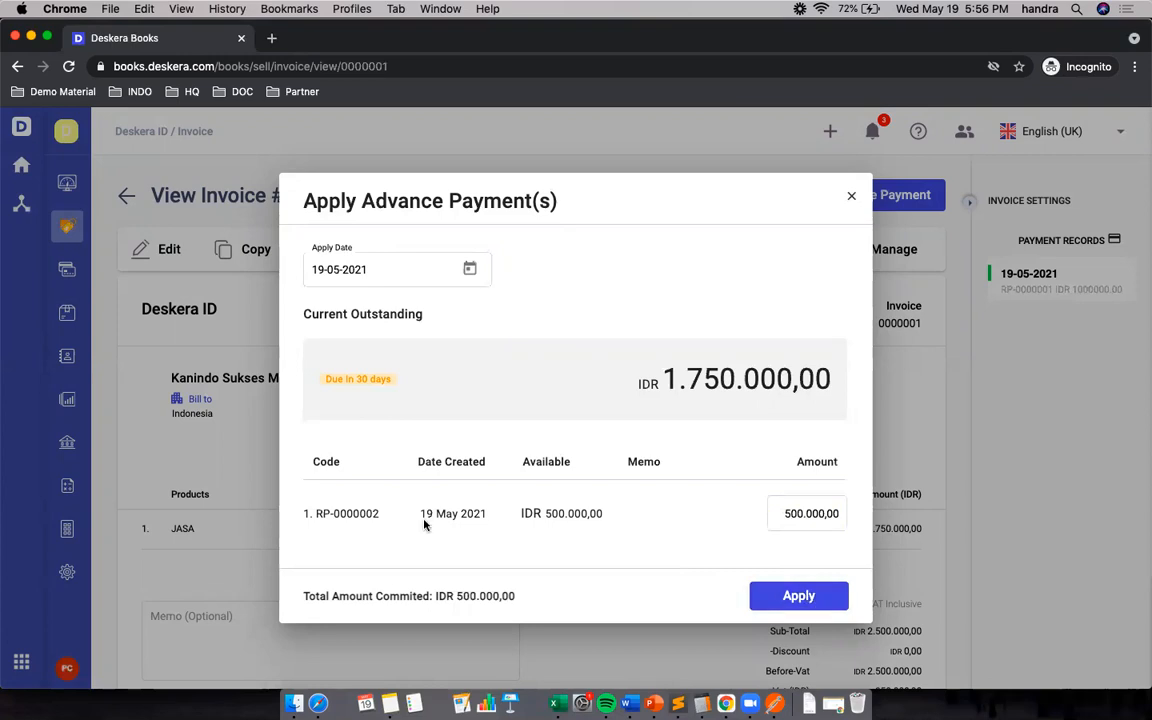
pyautogui.click(799, 597)
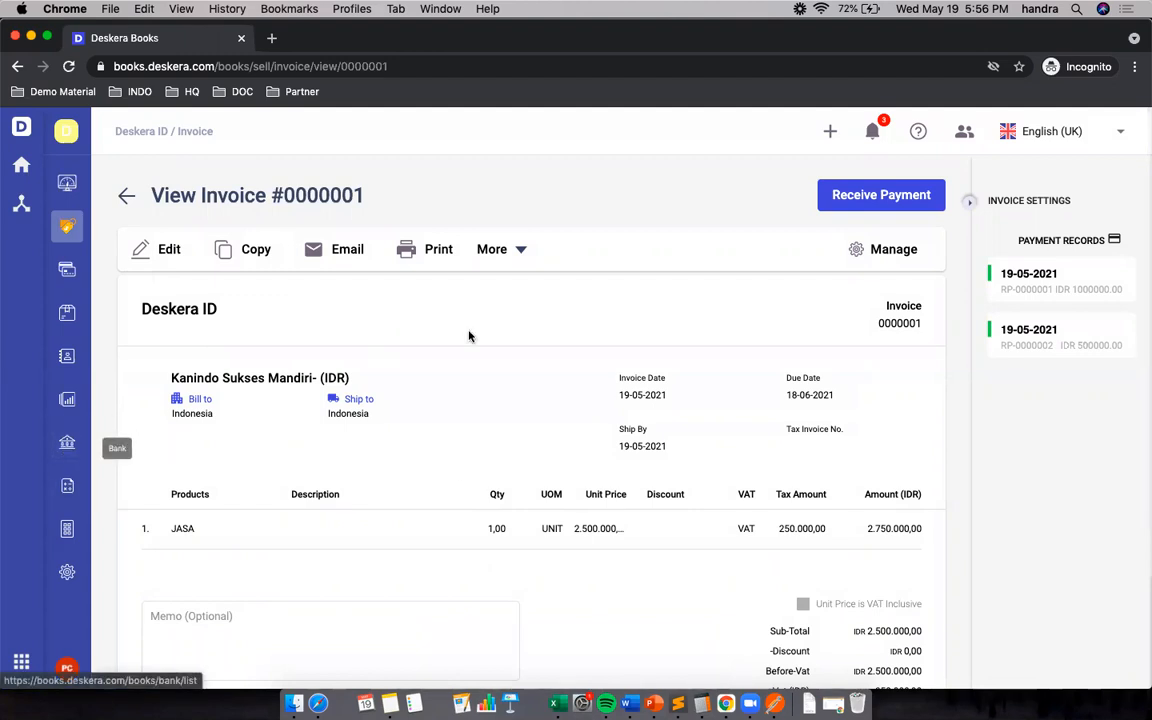
# Check the invoice's current outstanding amount in the Receive Payment form, and close the form without recording a payment
pyautogui.click(912, 197)
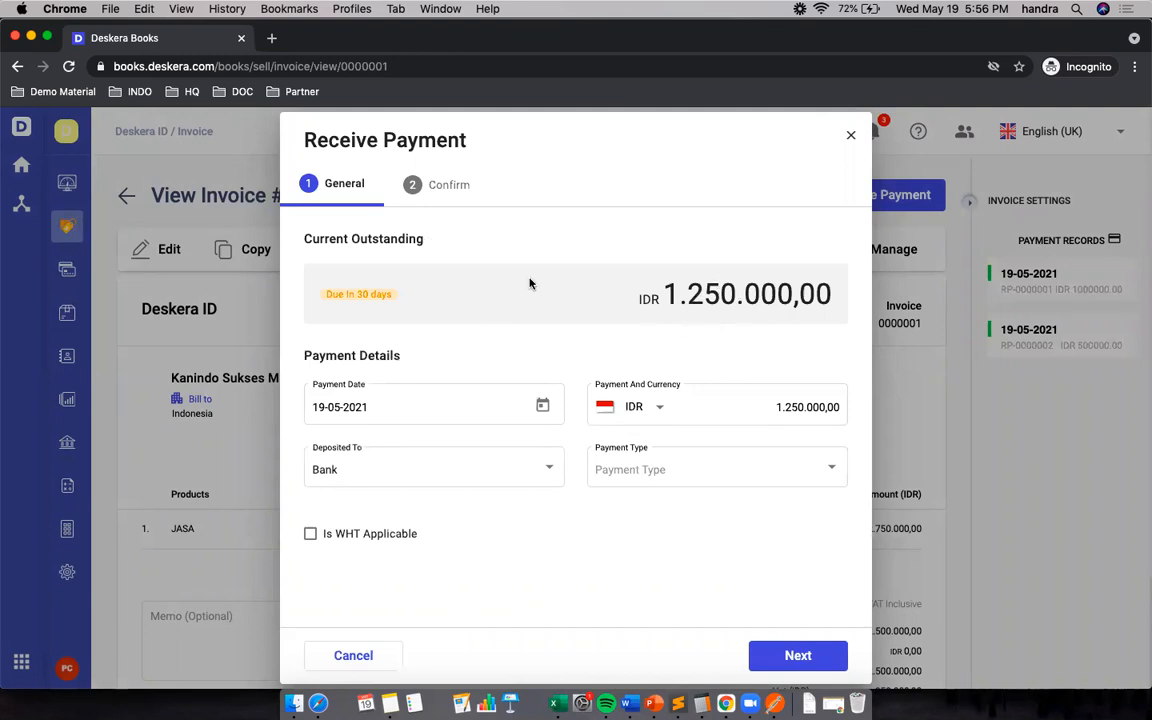
pyautogui.click(234, 345)
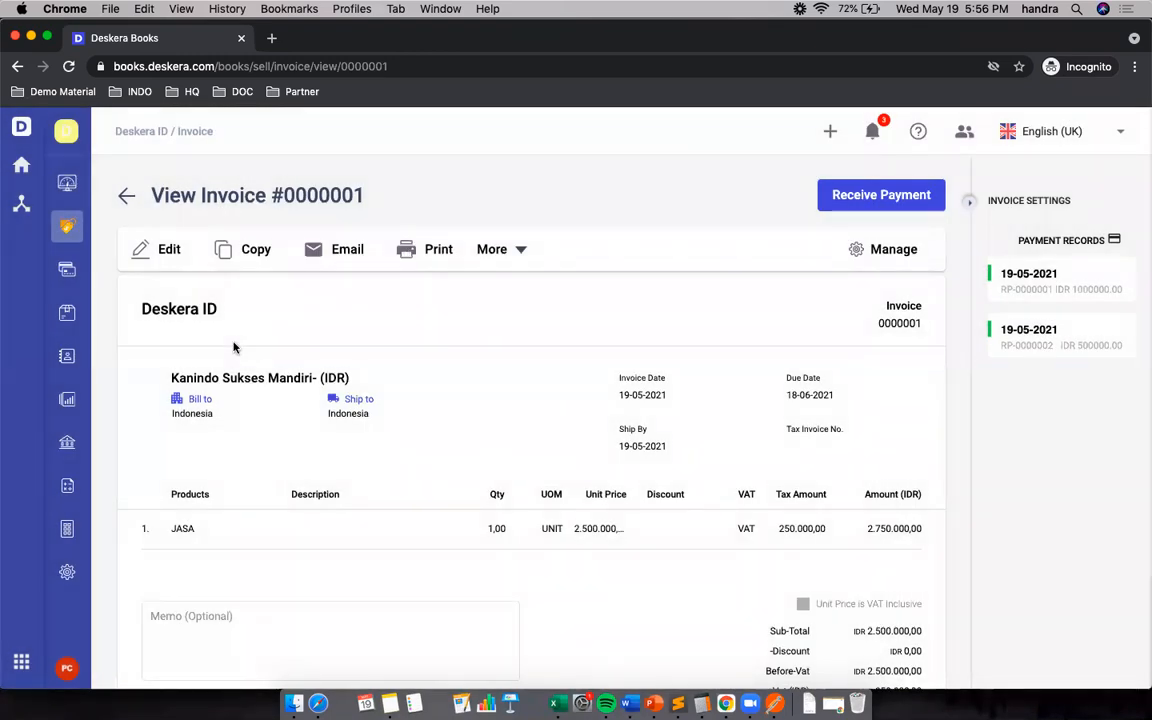
# Examine the debit and credit lines of journal entries JE-0000007 and JE-0000008
pyautogui.click(68, 484)
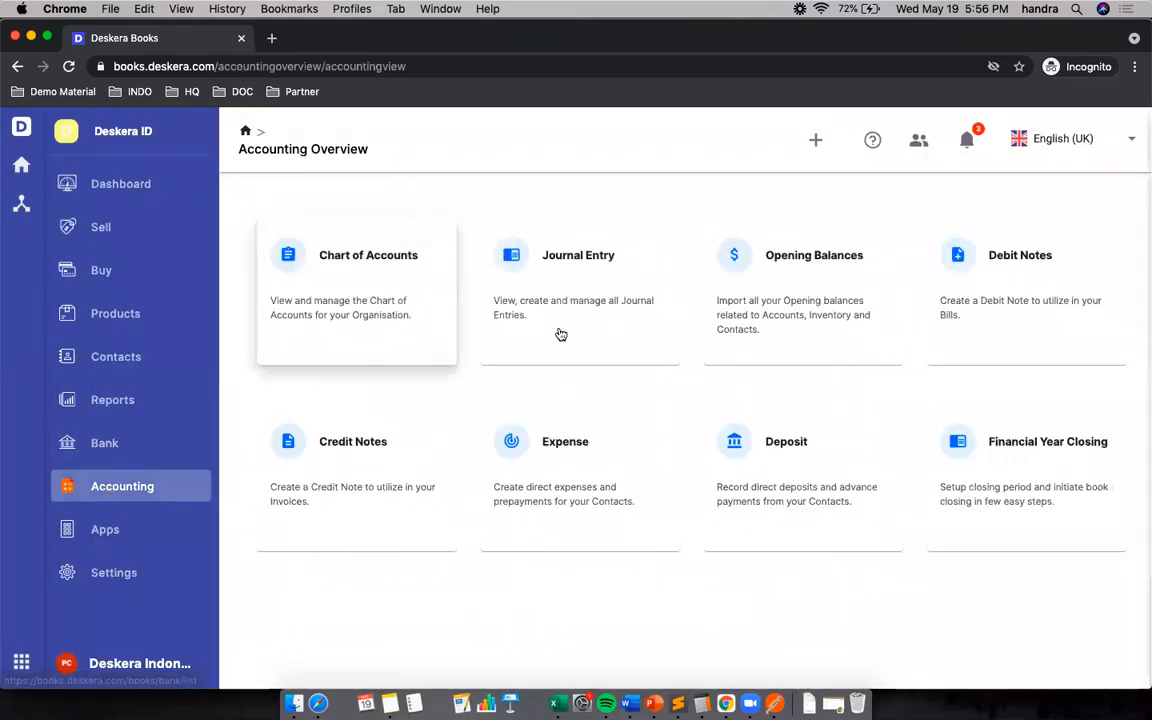
pyautogui.click(560, 334)
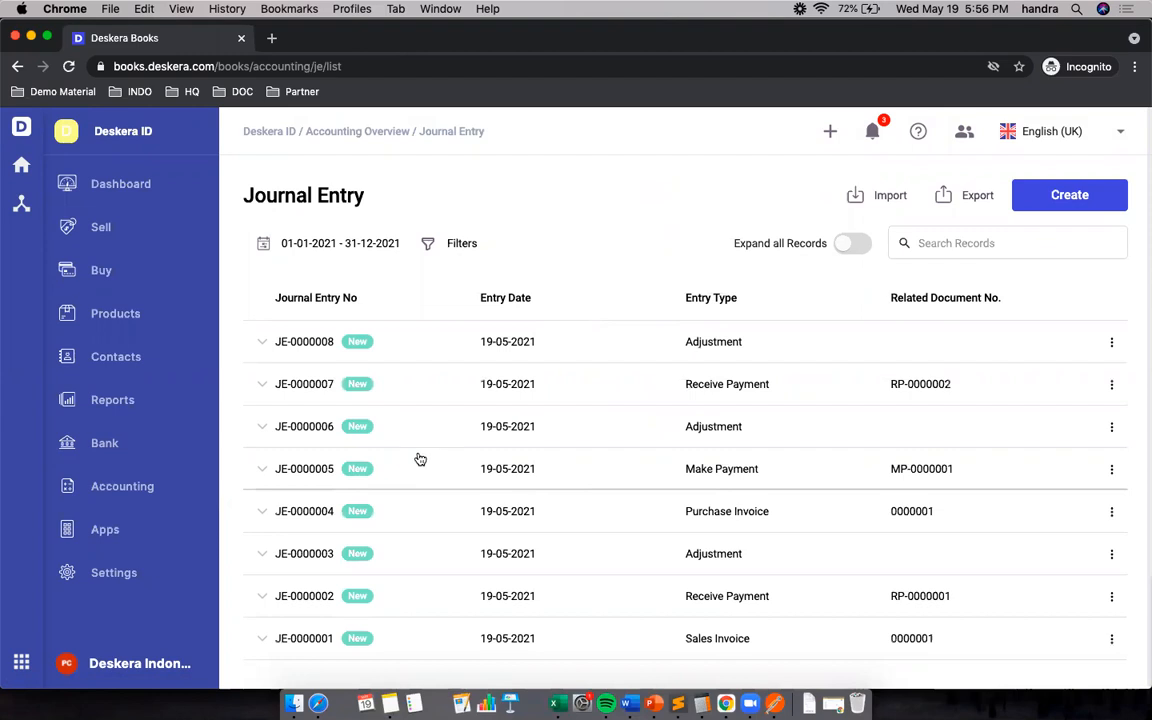
pyautogui.click(264, 385)
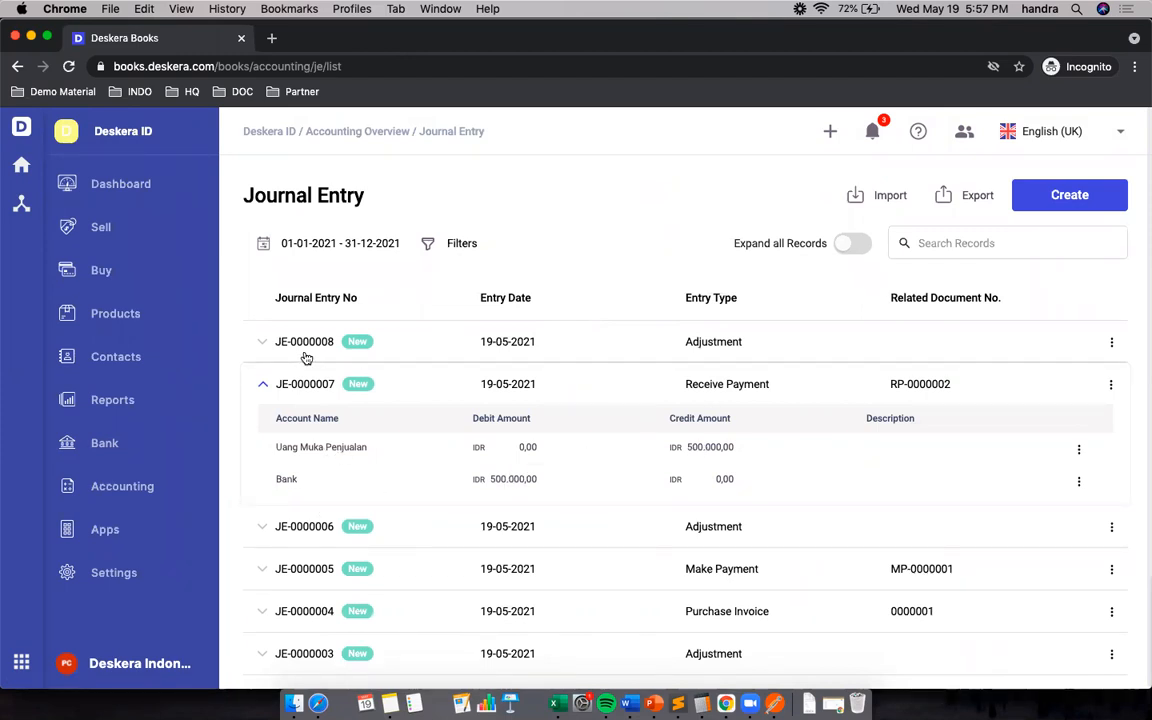
pyautogui.click(263, 343)
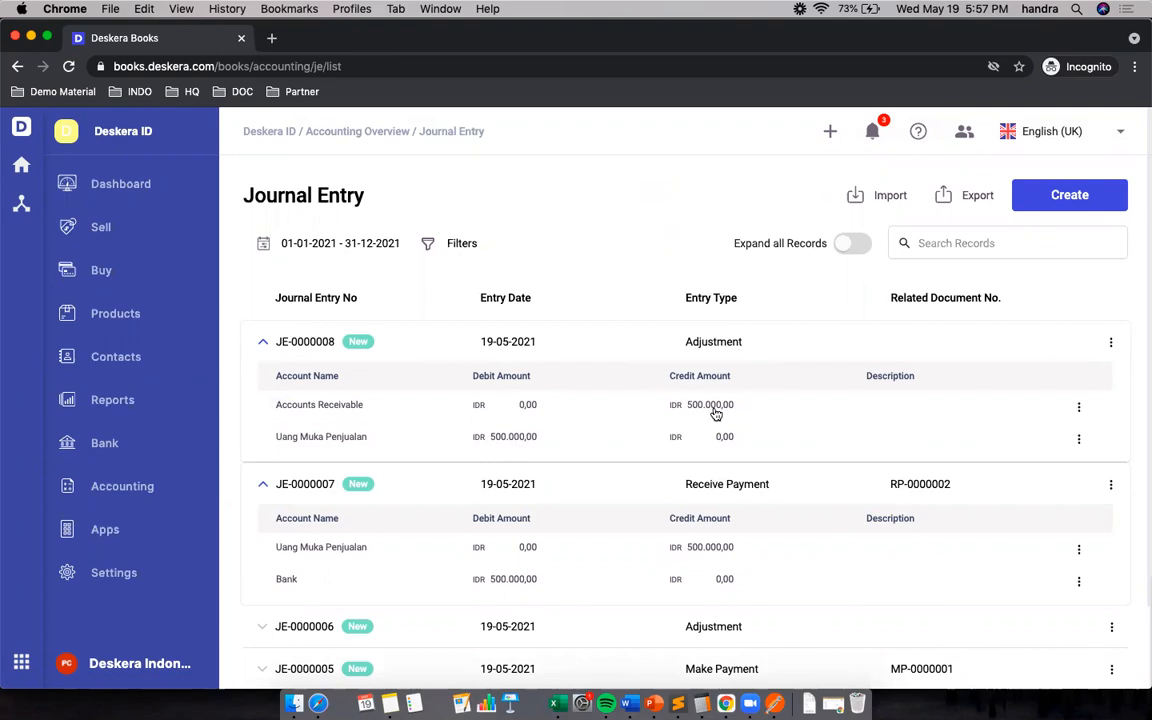
# Start a new prepayment from the accounting expense records
pyautogui.click(130, 493)
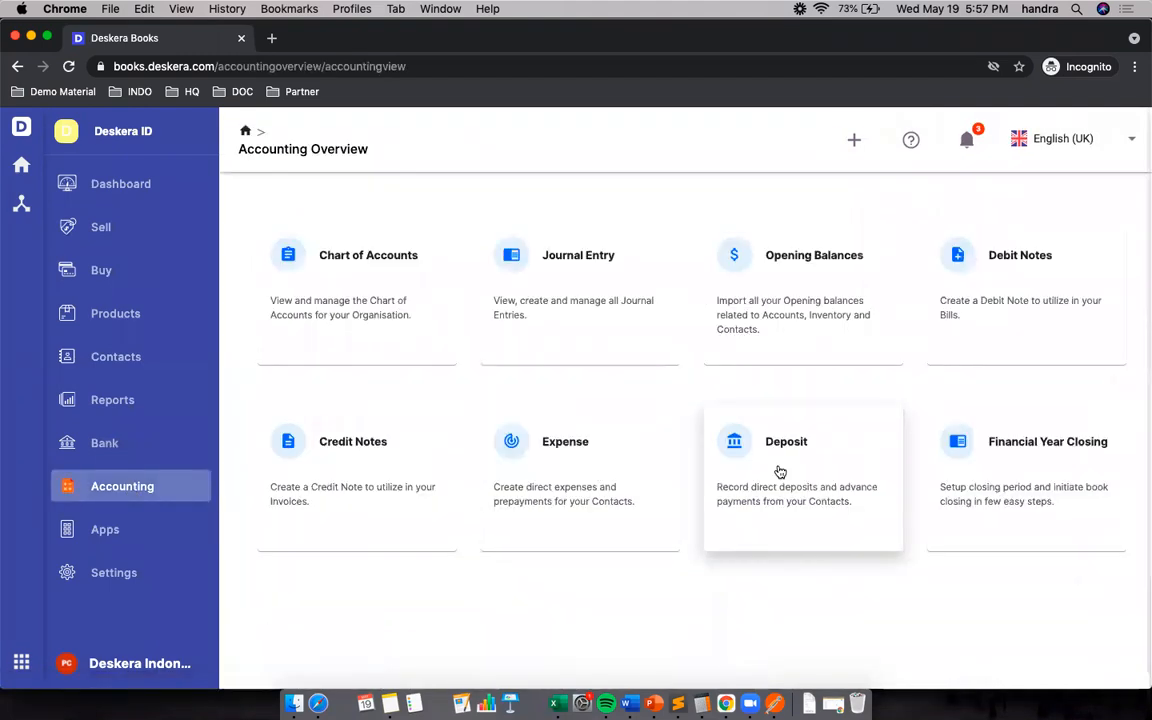
pyautogui.click(607, 484)
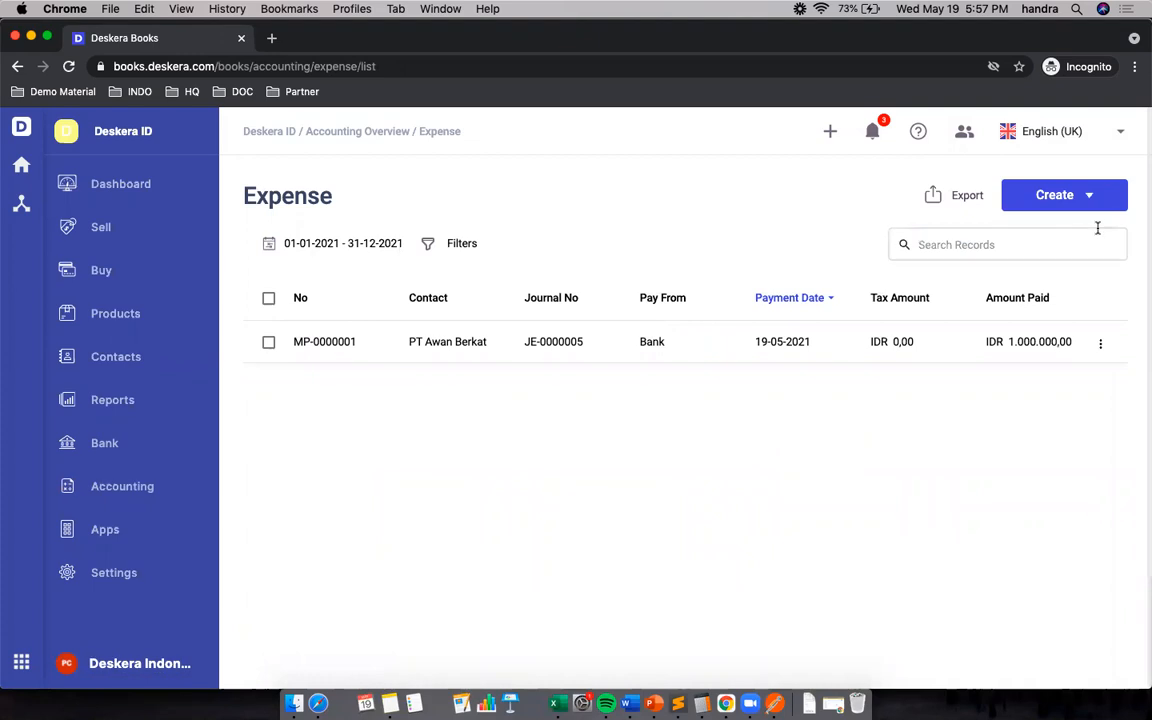
pyautogui.click(1090, 198)
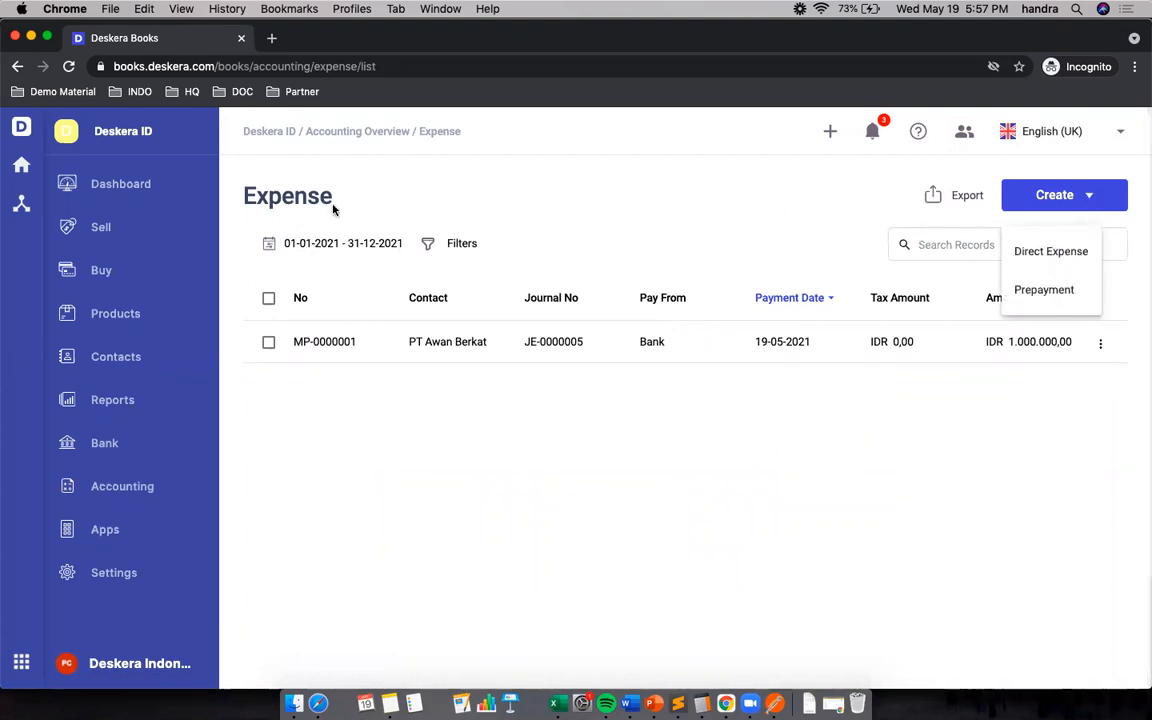
pyautogui.click(1063, 296)
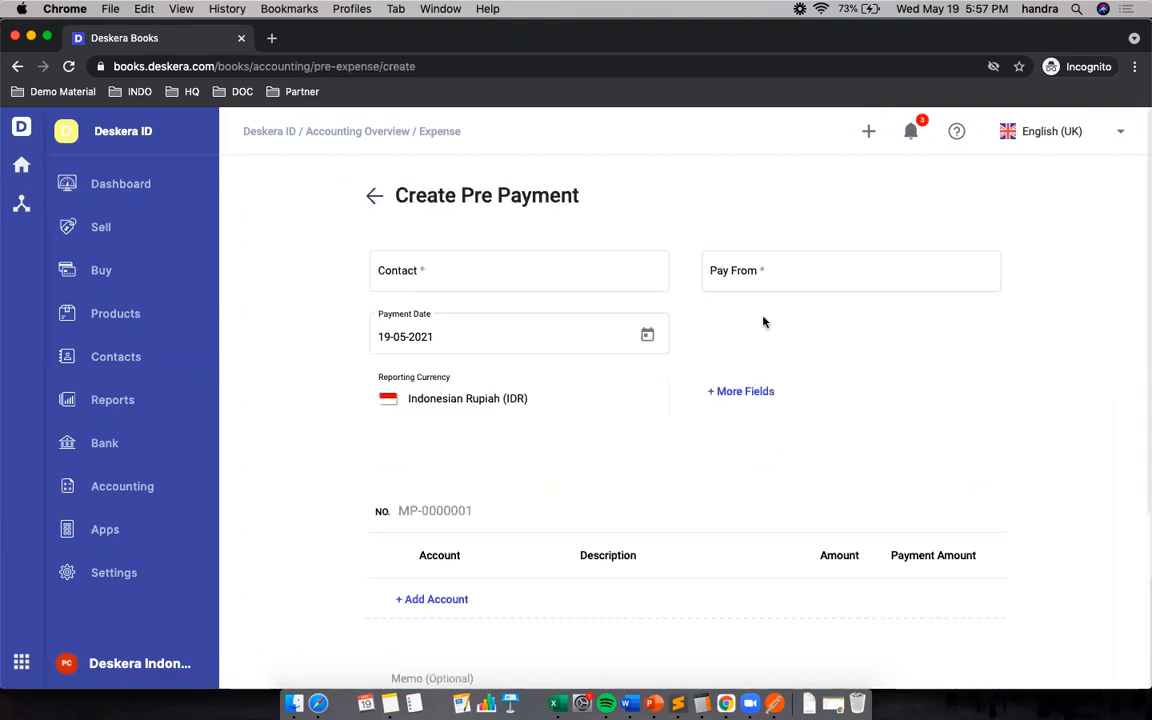
# Set the prepayment's contact to PT Awan Berkat and pay it from the Bank account
pyautogui.click(515, 262)
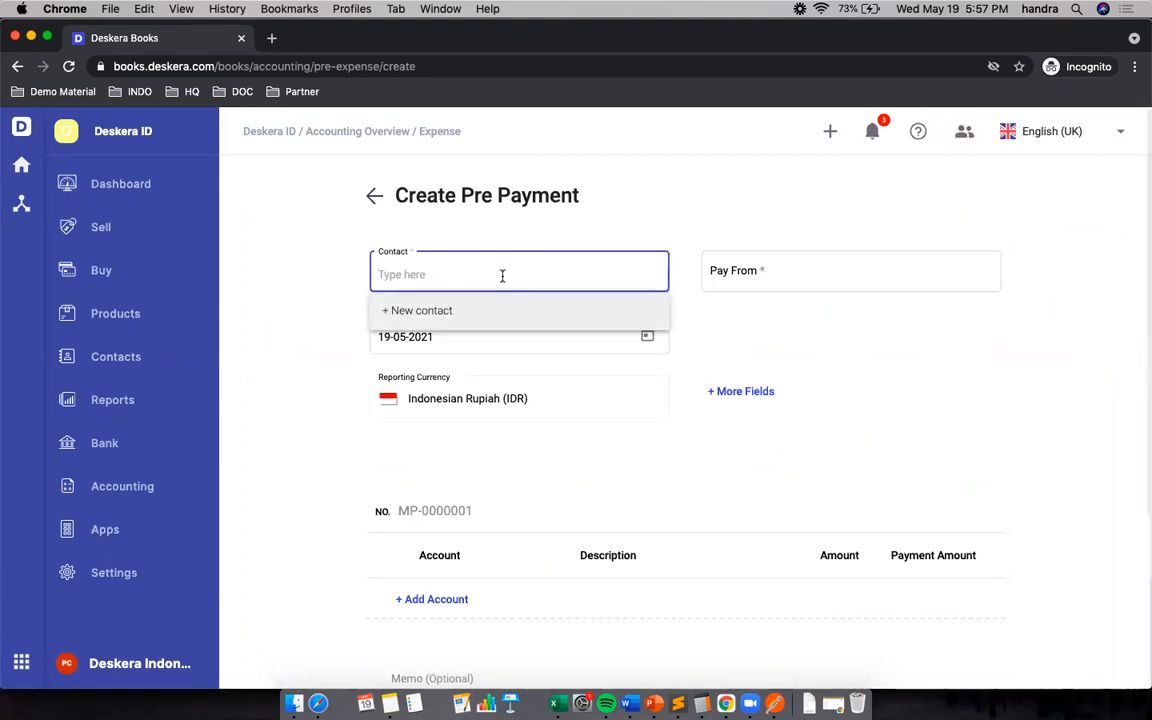
pyautogui.write('pt awan')
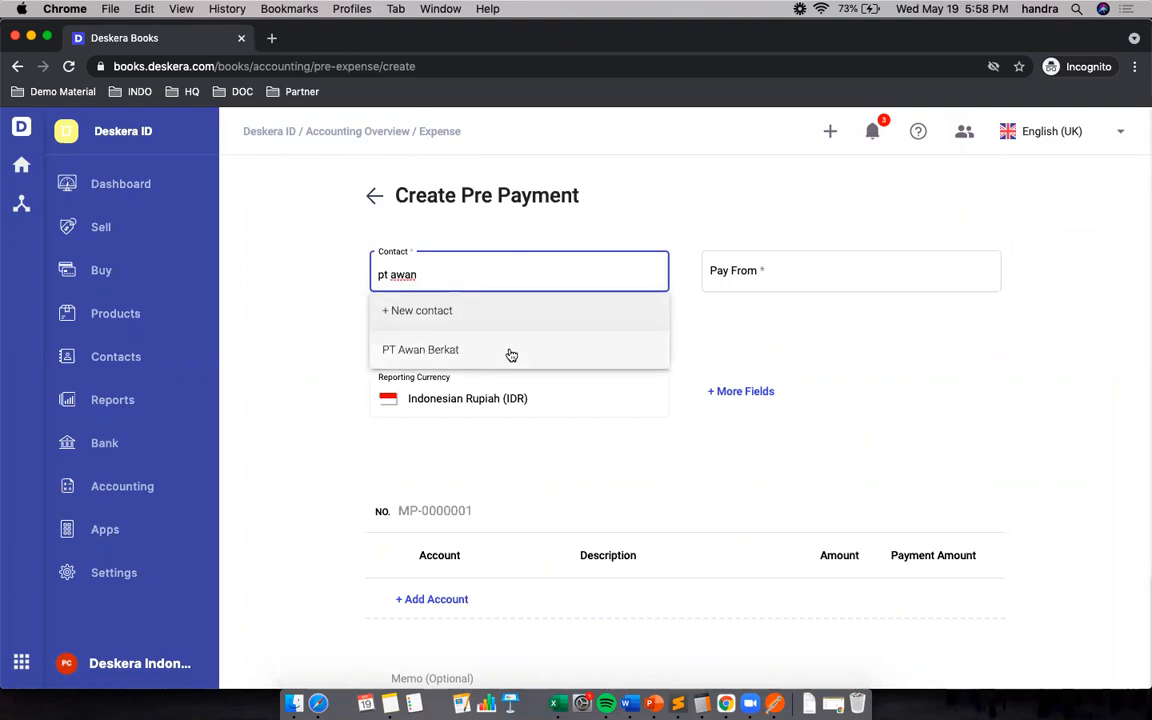
pyautogui.click(509, 352)
pyautogui.click(798, 271)
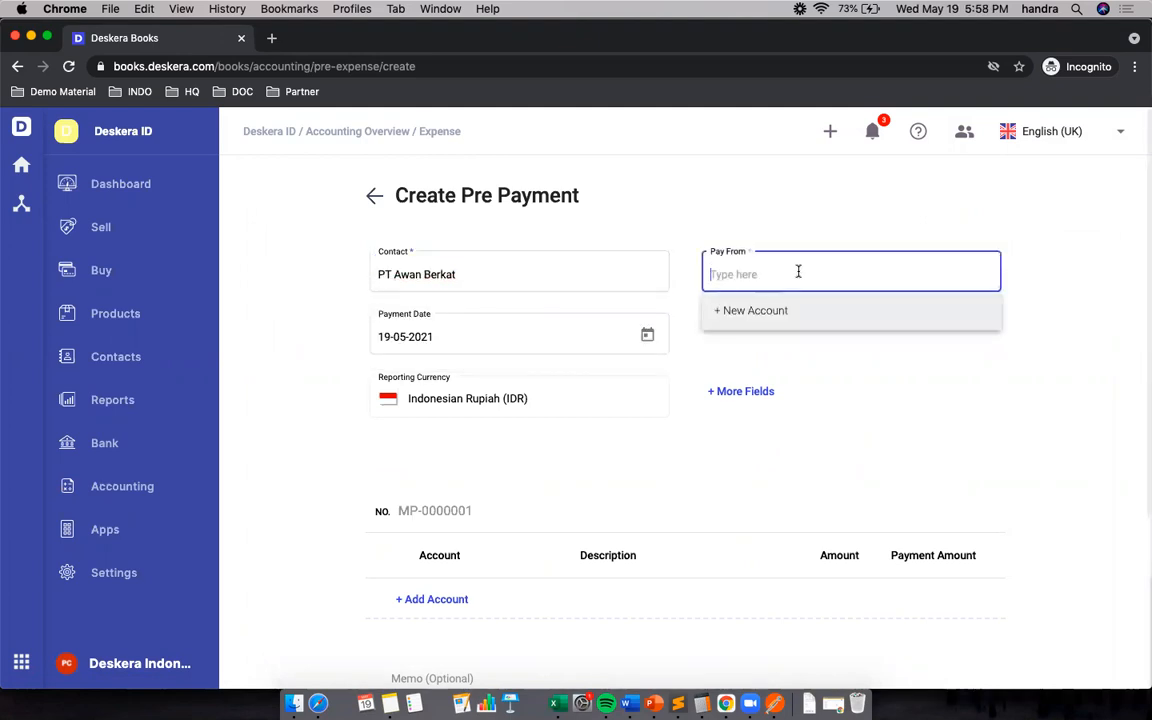
pyautogui.write('bank')
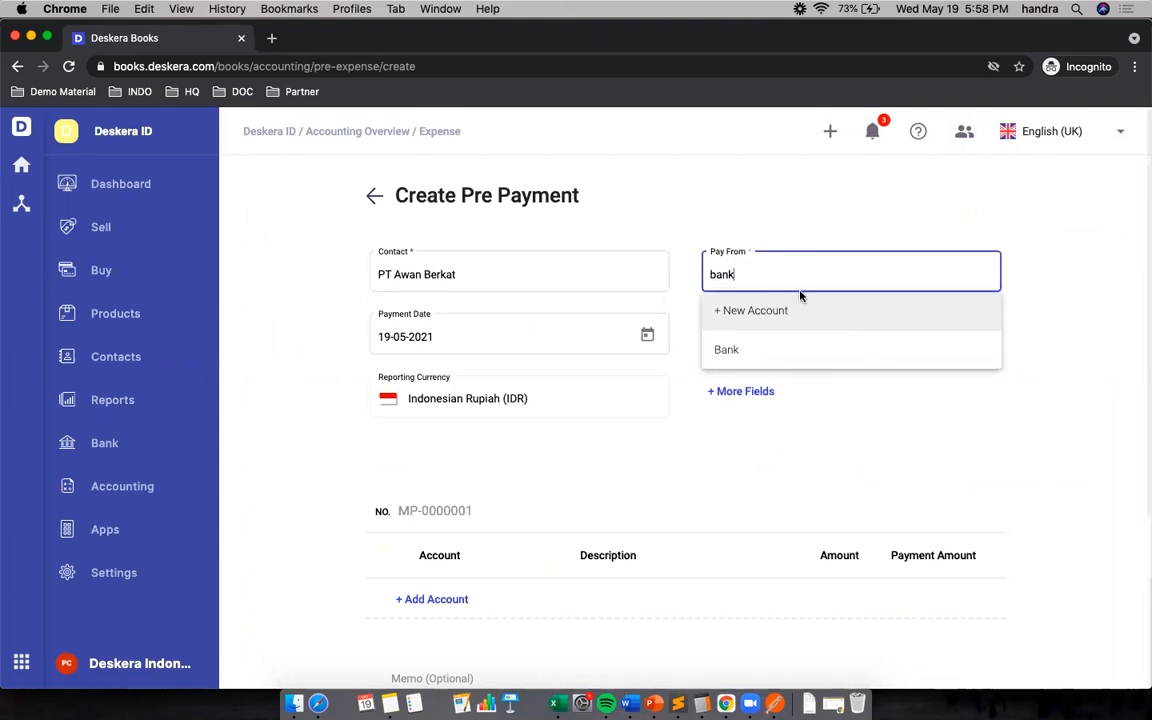
pyautogui.click(771, 351)
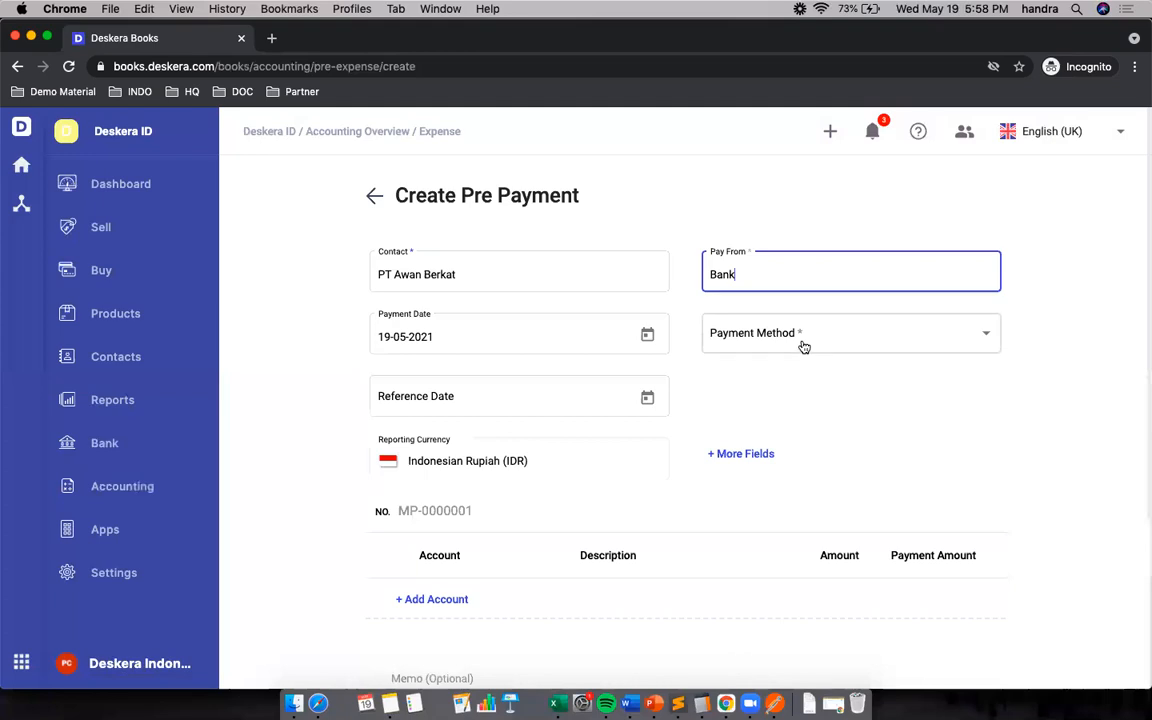
# Set the payment method to Bank Transfer, with reference date 19-05-2021 and reference number 123123
pyautogui.click(805, 346)
pyautogui.click(807, 340)
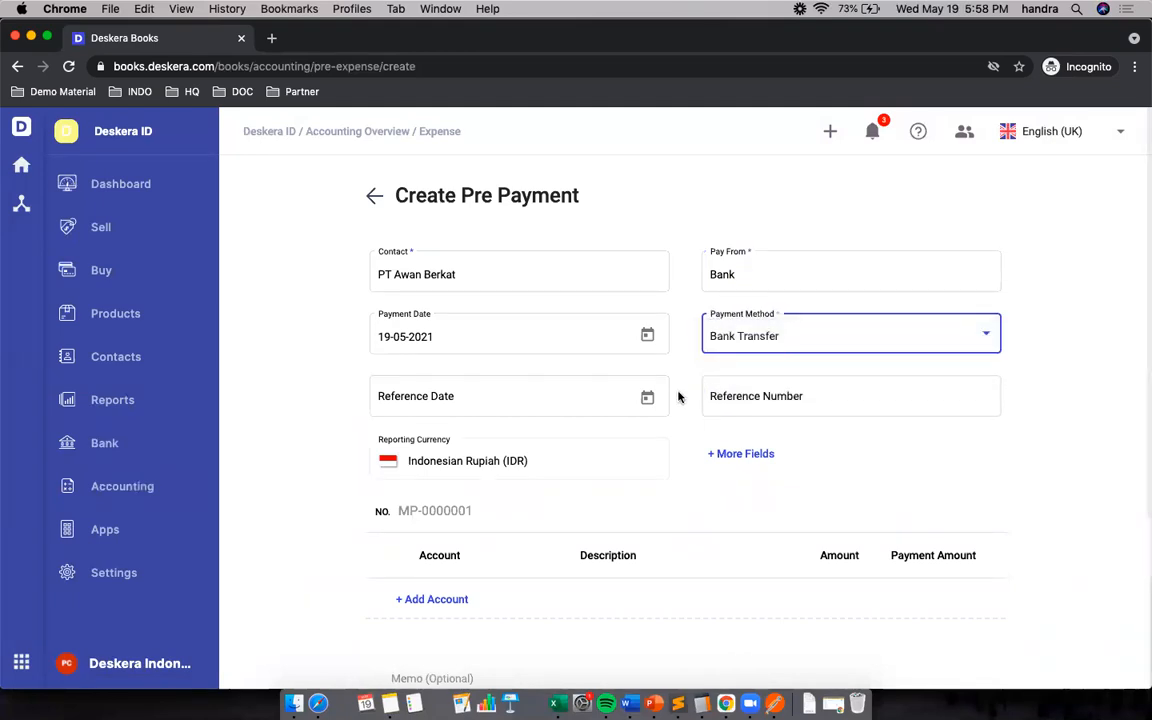
pyautogui.click(646, 397)
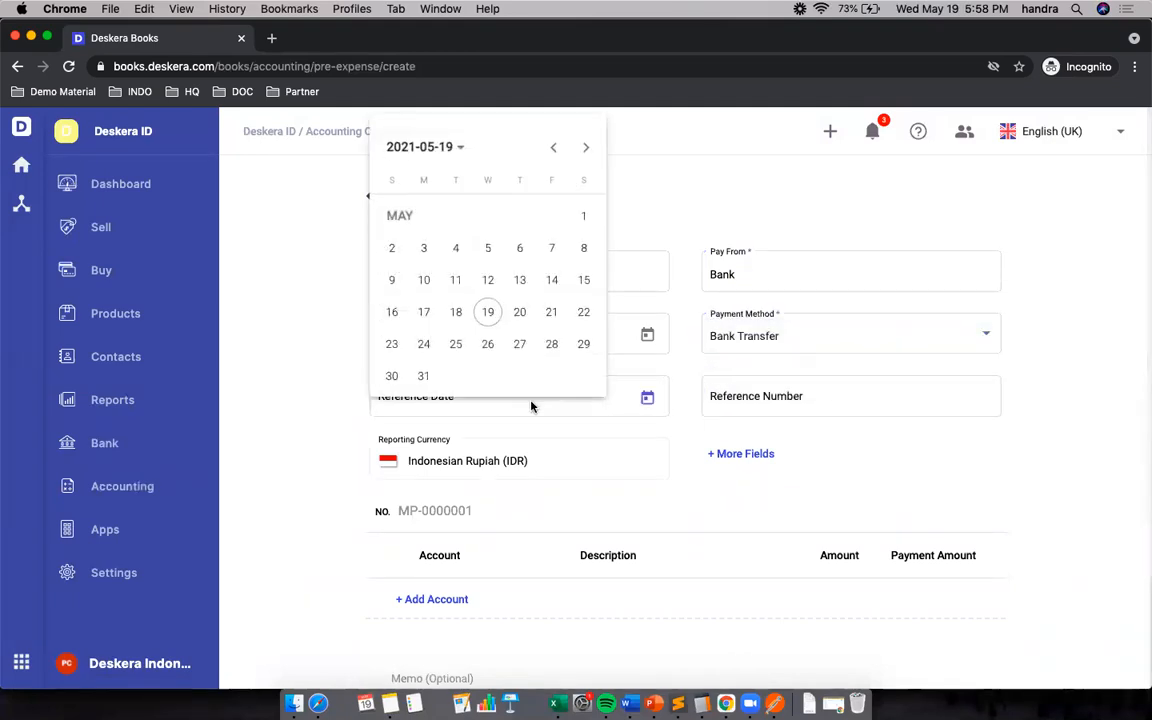
pyautogui.click(488, 312)
pyautogui.click(789, 399)
pyautogui.write('123123')
# Add an account line for Uang Muka Pembelian with an amount of IDR 600.000 to the prepayment
pyautogui.scroll(-2, 567, 482)
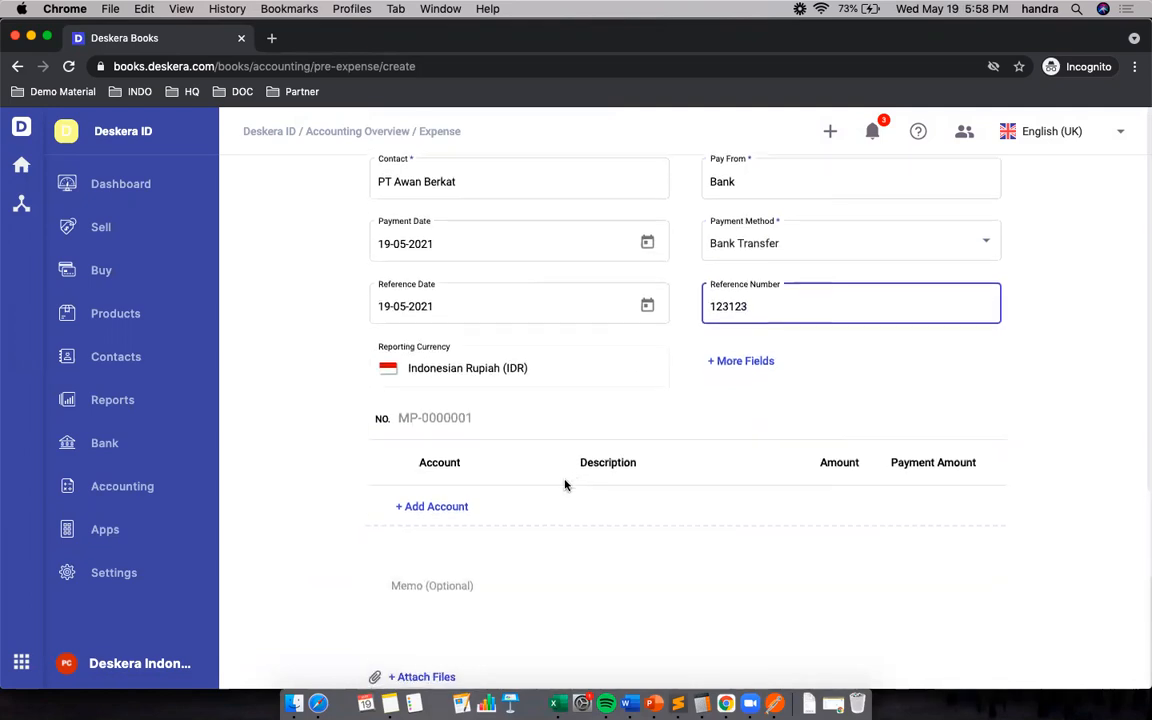
pyautogui.click(436, 505)
pyautogui.write('u')
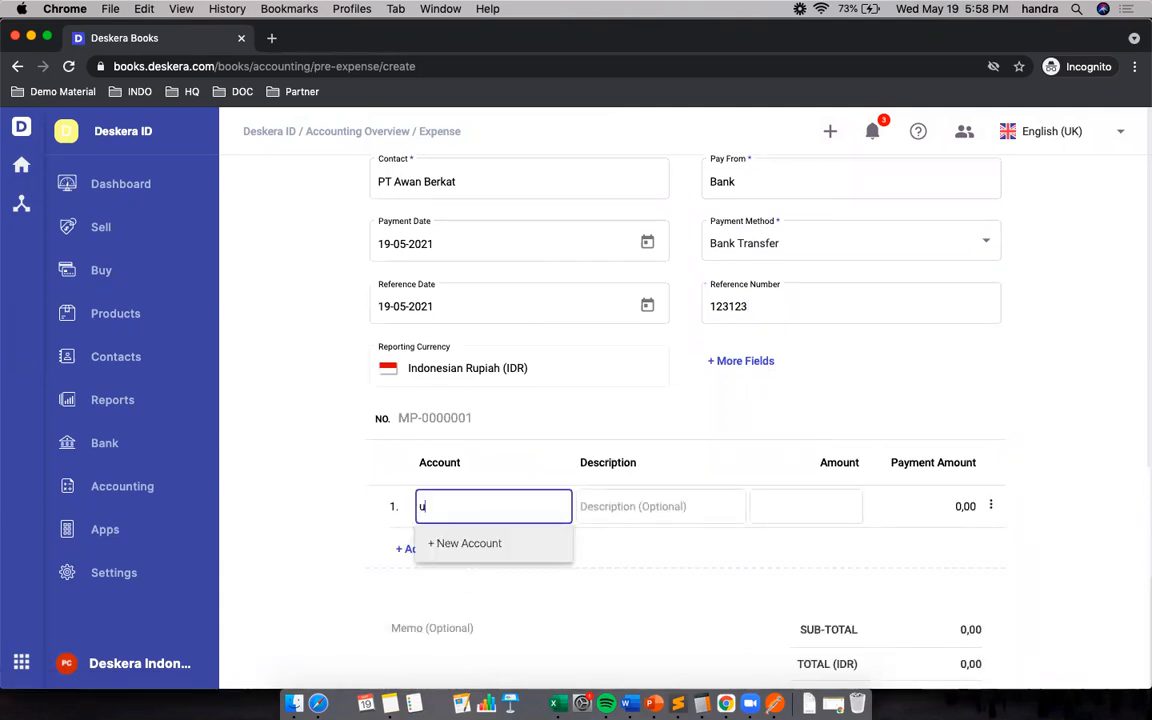
pyautogui.write('ang muka')
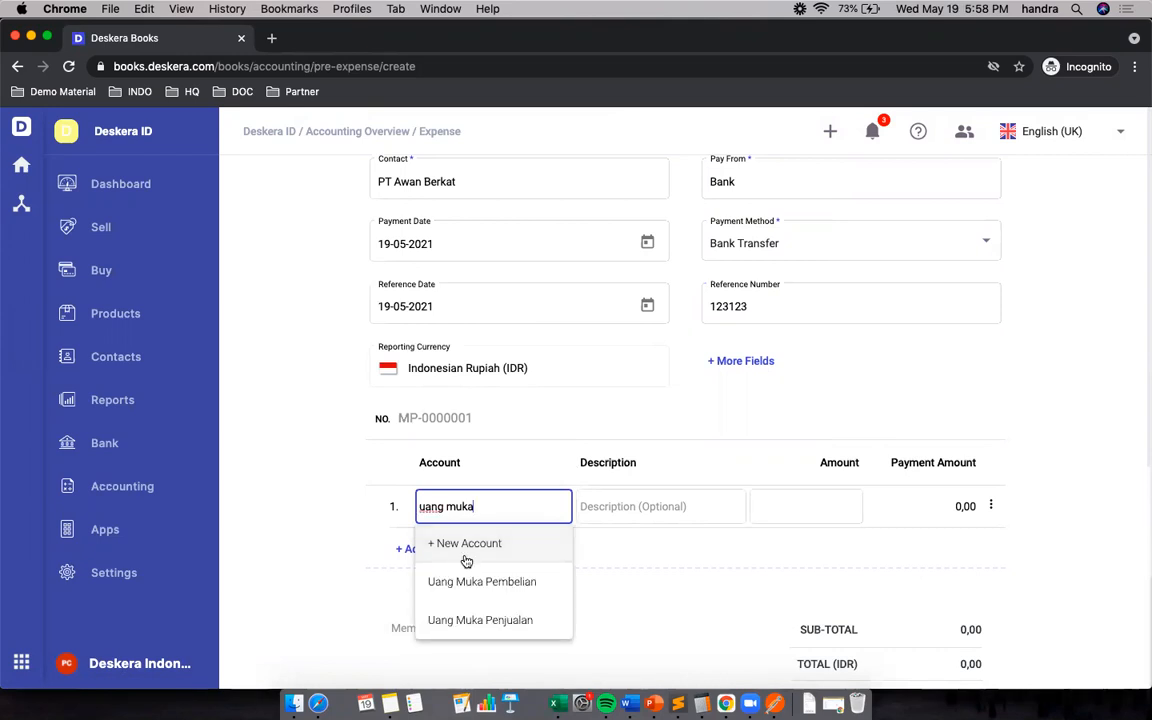
pyautogui.click(488, 582)
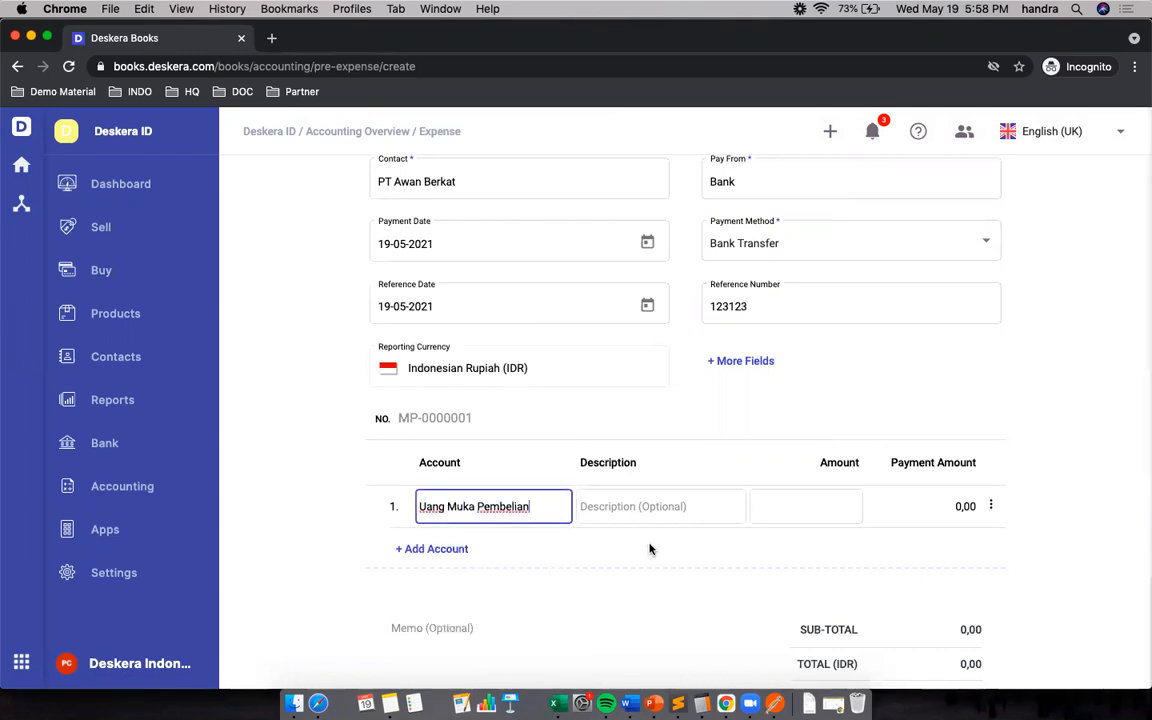
pyautogui.click(824, 511)
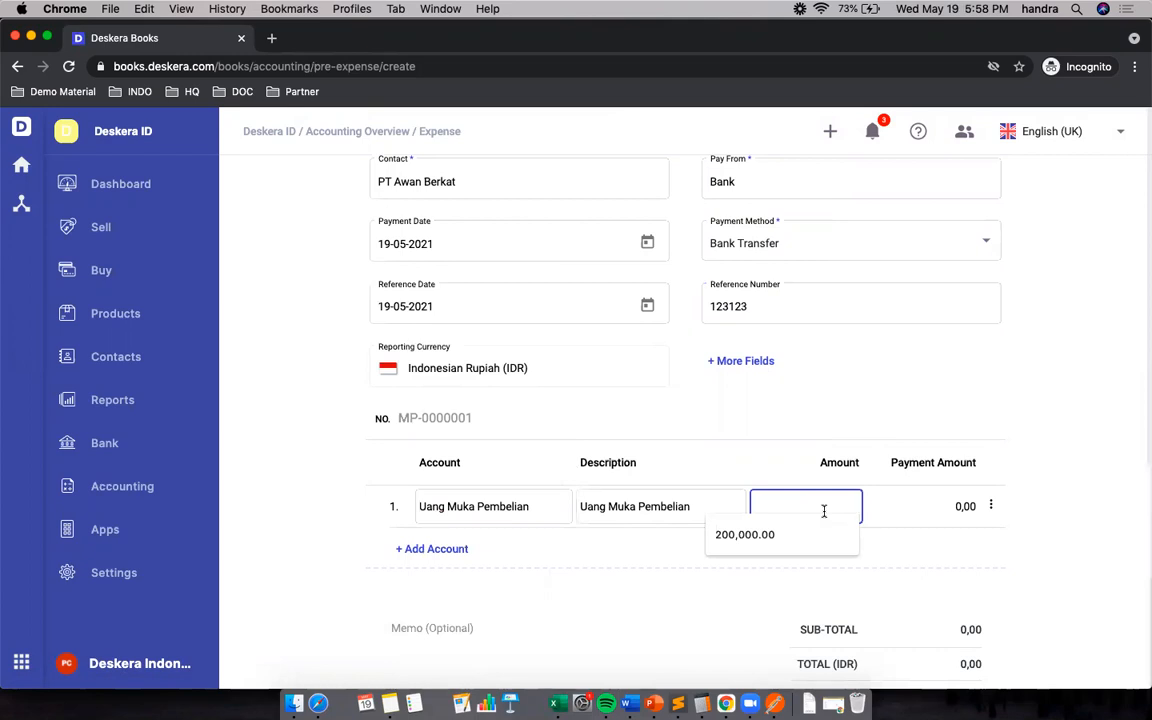
pyautogui.write('600')
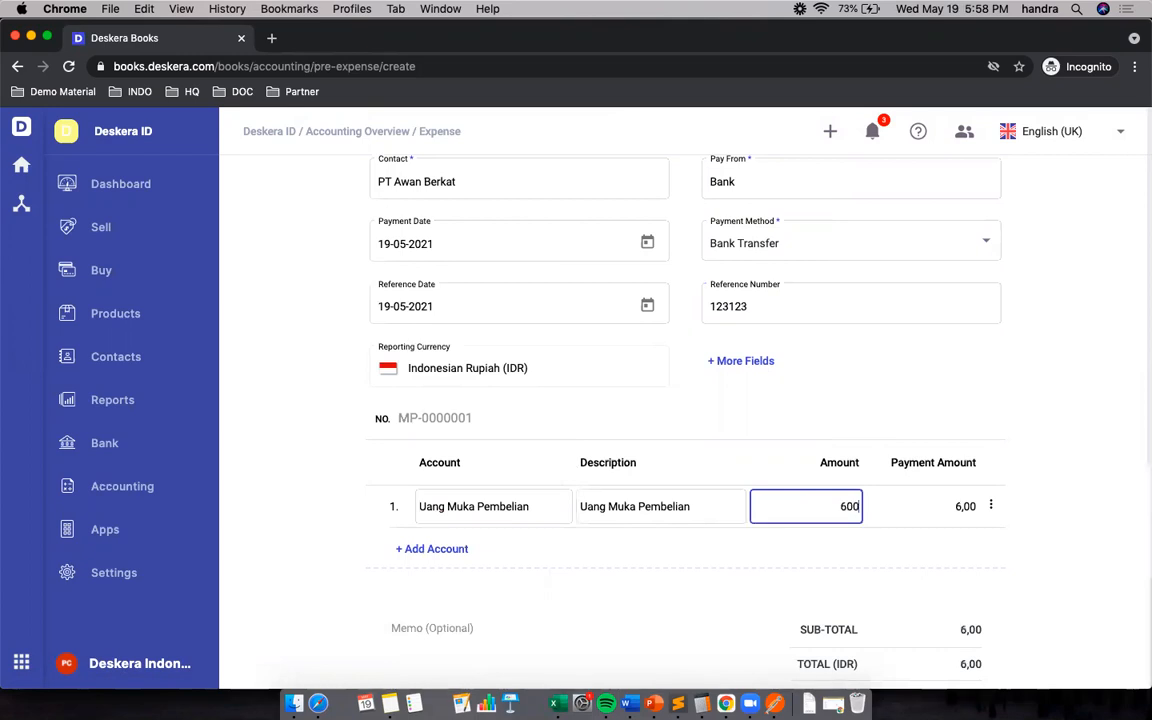
pyautogui.write('000')
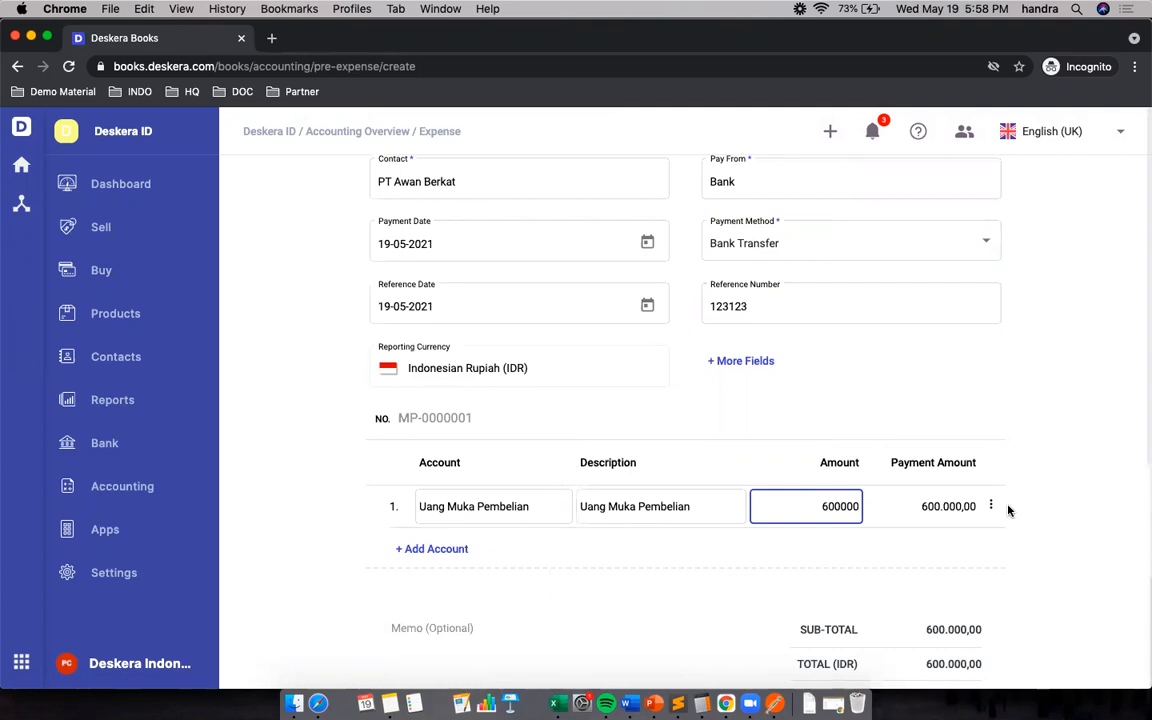
pyautogui.click(1070, 522)
# Save the prepayment and dismiss the notification
pyautogui.scroll(-3, 1069, 521)
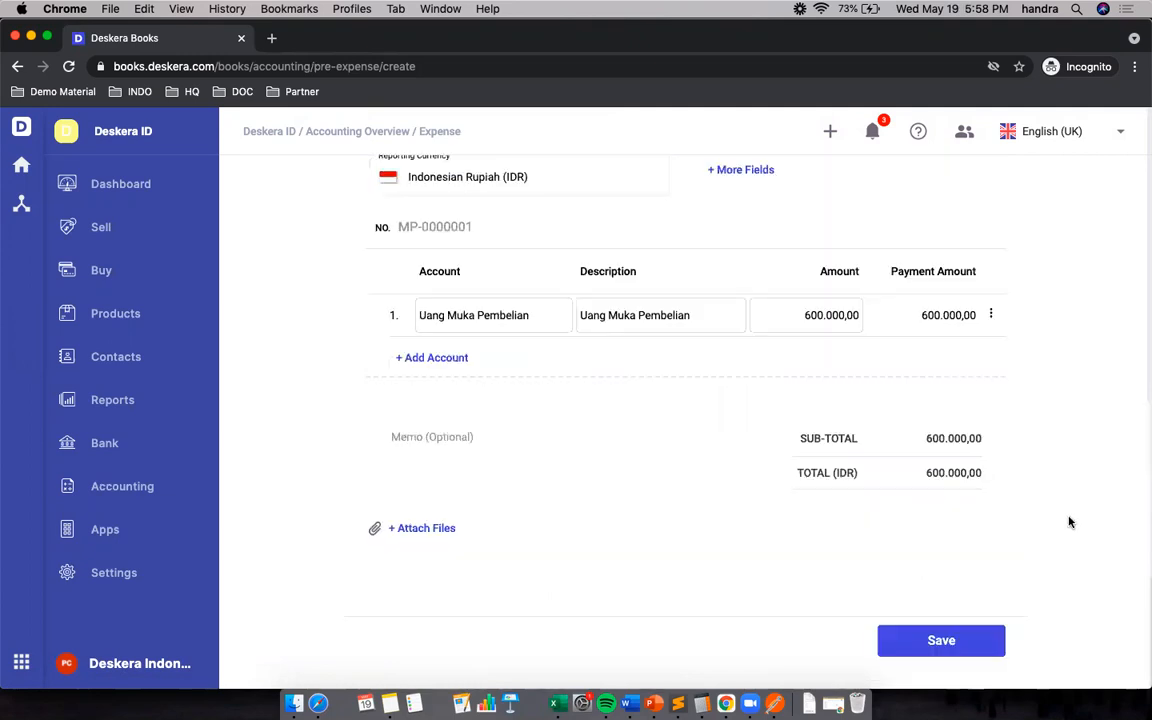
pyautogui.click(940, 641)
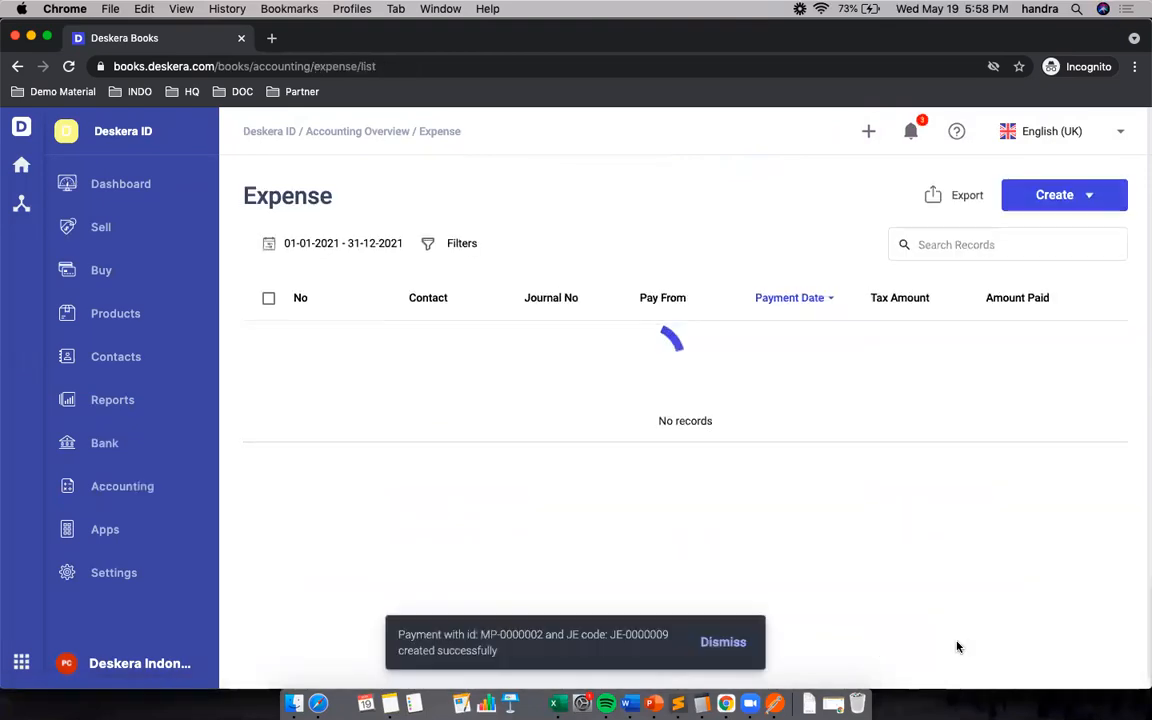
pyautogui.click(723, 645)
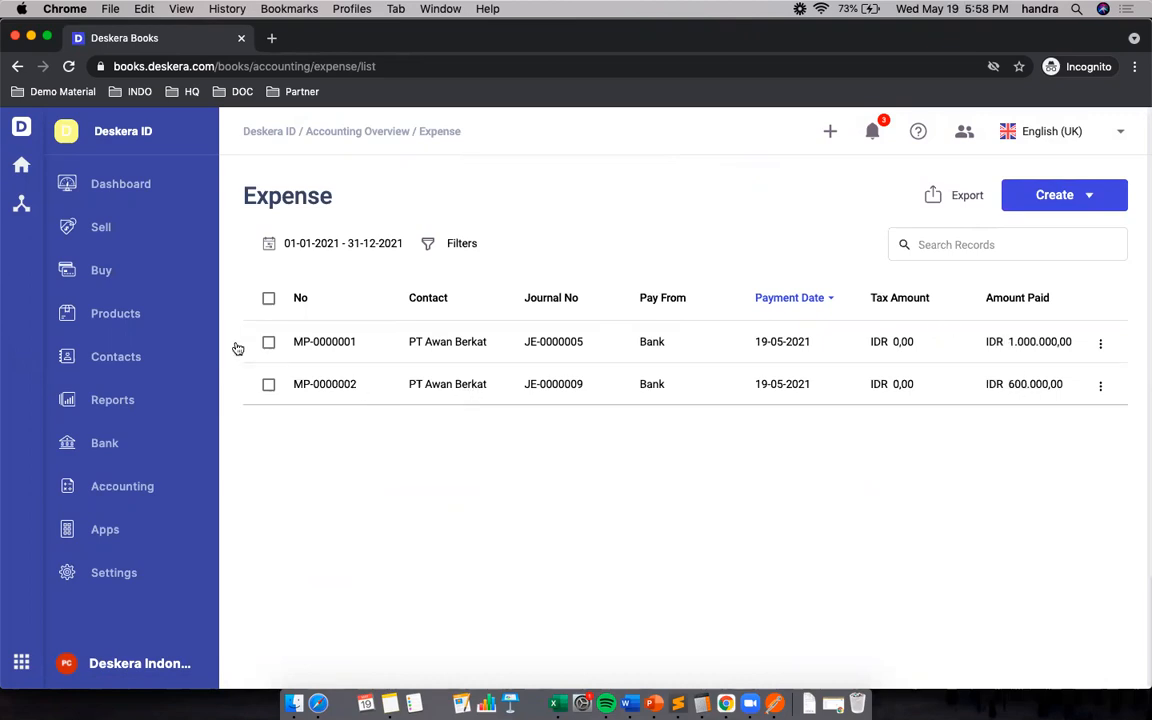
# Open the PT Awan Berkat bill 0000001 from the purchase bills
pyautogui.click(104, 271)
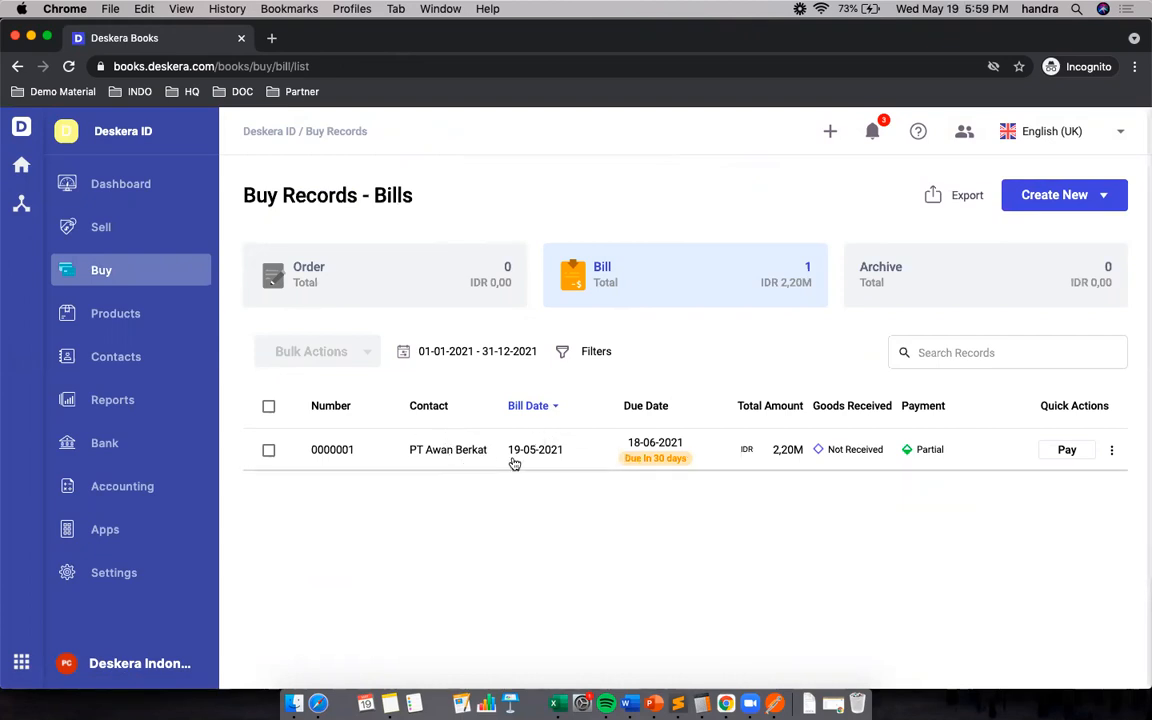
pyautogui.click(1112, 453)
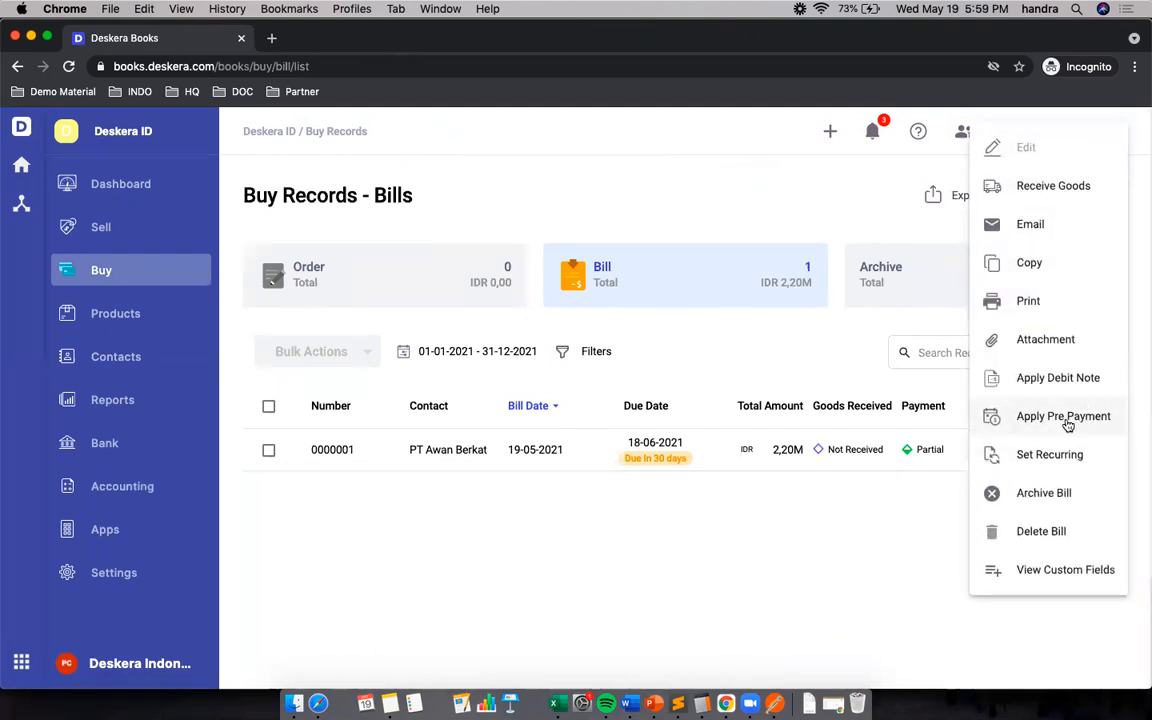
pyautogui.click(715, 449)
pyautogui.click(715, 449)
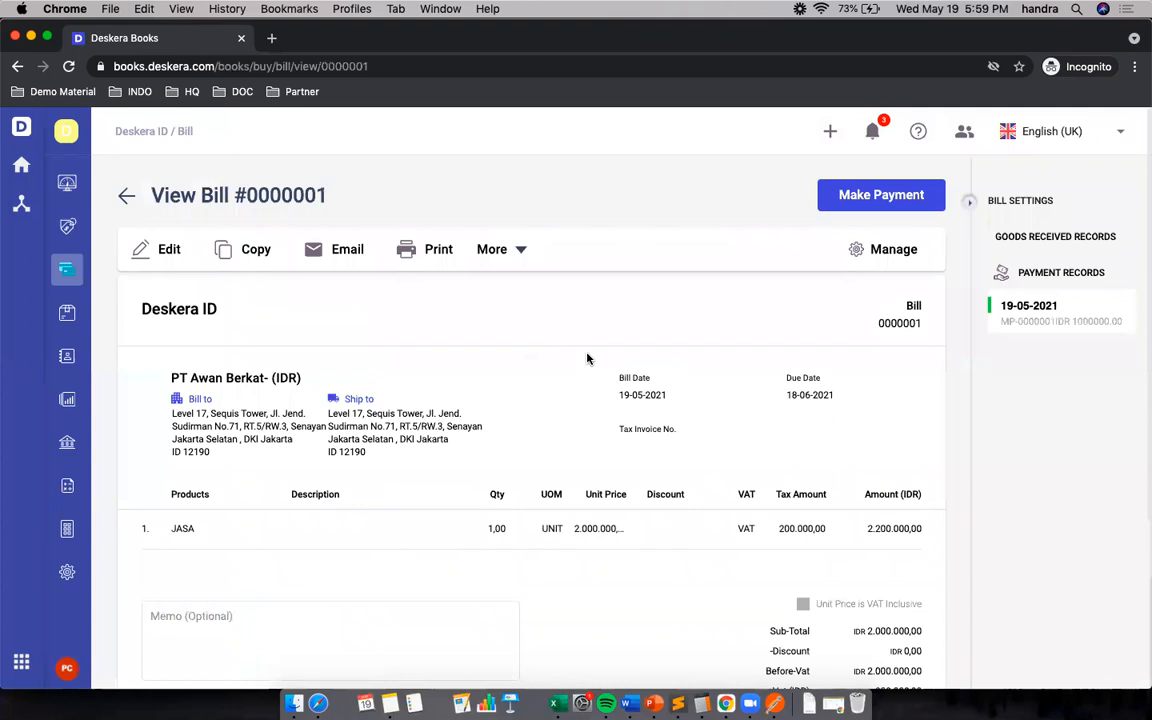
# Apply IDR 600.000 of prepayment MP-0000002 to the bill
pyautogui.click(520, 253)
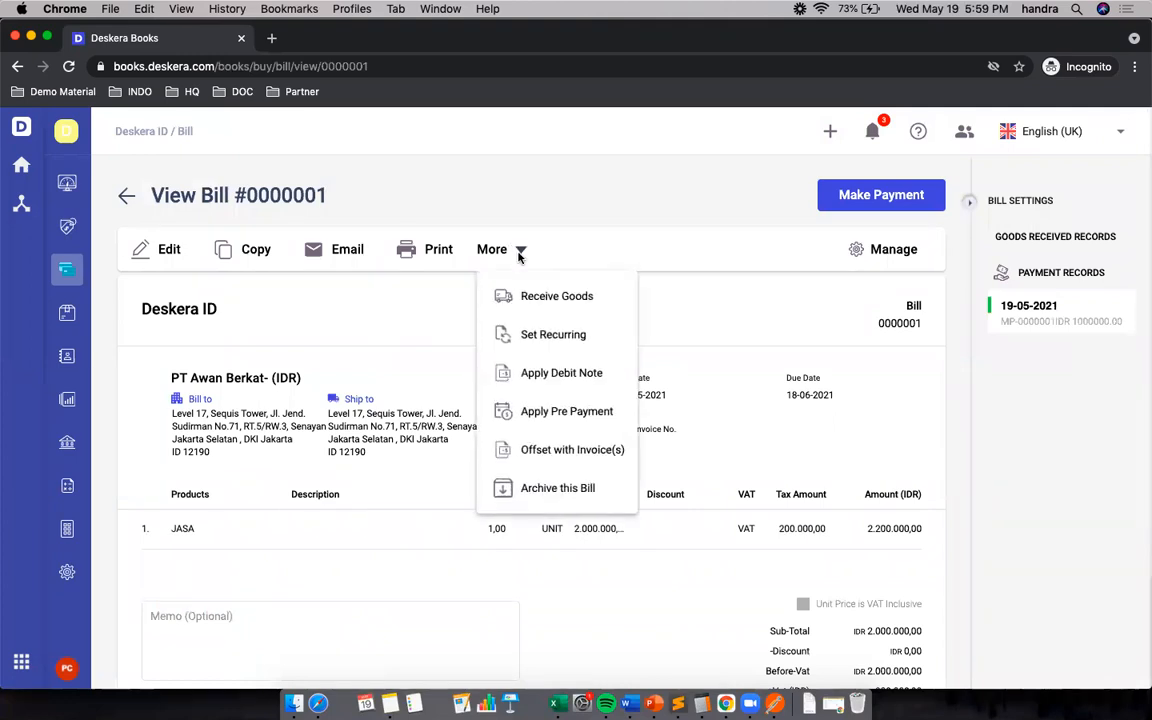
pyautogui.click(537, 421)
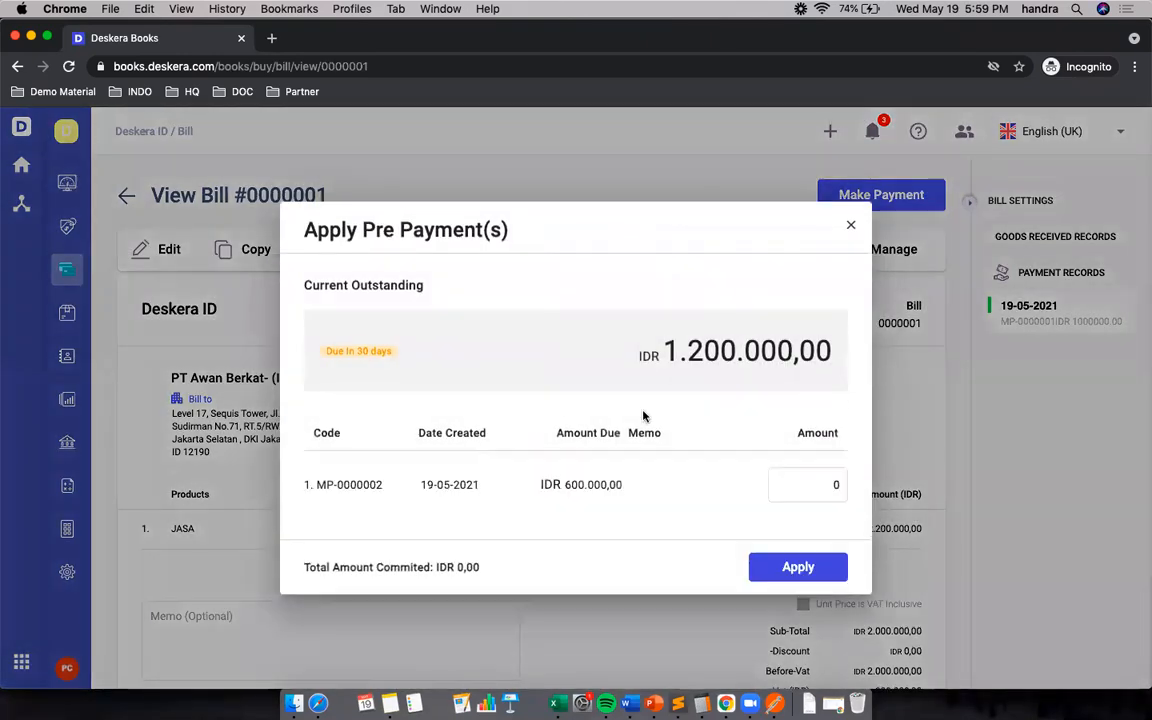
pyautogui.click(822, 481)
pyautogui.click(583, 495)
pyautogui.click(831, 484)
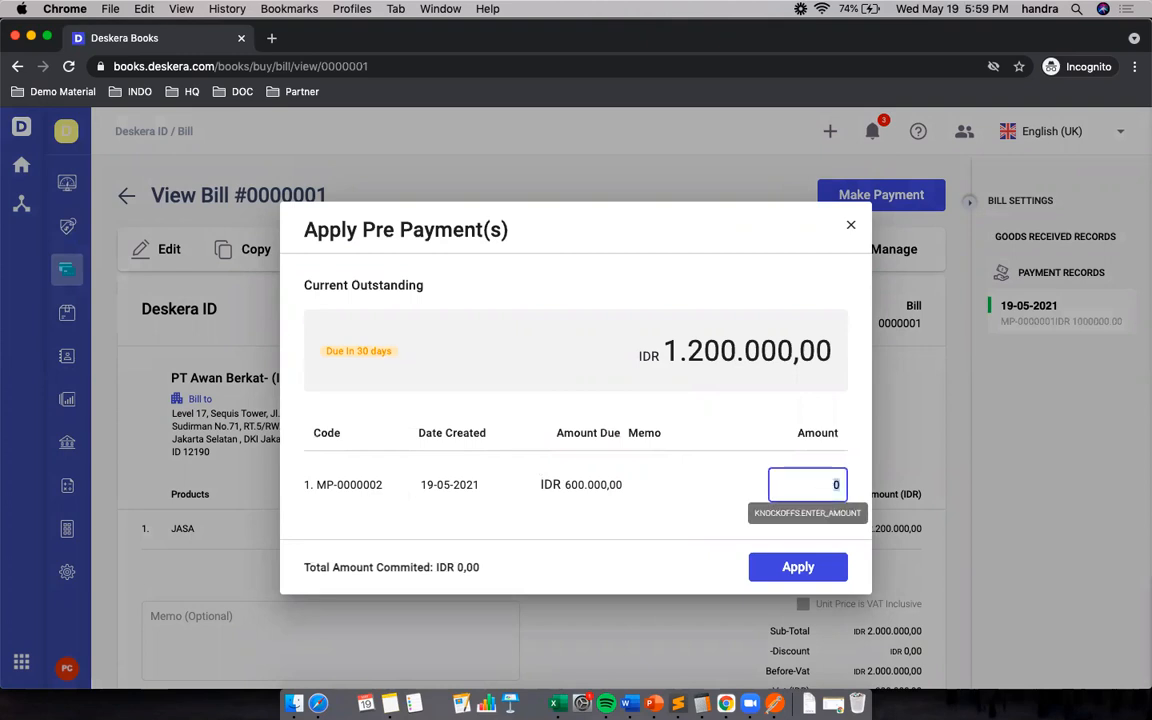
pyautogui.write('600000')
pyautogui.click(798, 566)
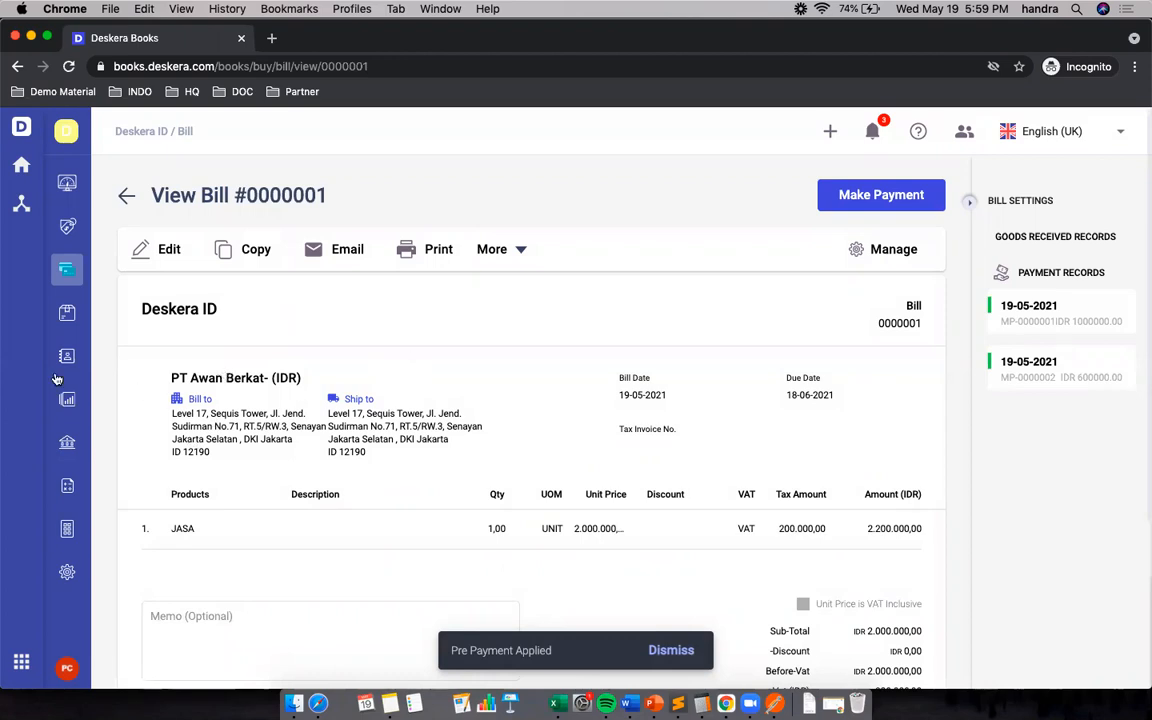
# Examine the debit and credit lines of journal entries JE-0000009 and JE-0000010, and return to the accounting overview
pyautogui.click(67, 498)
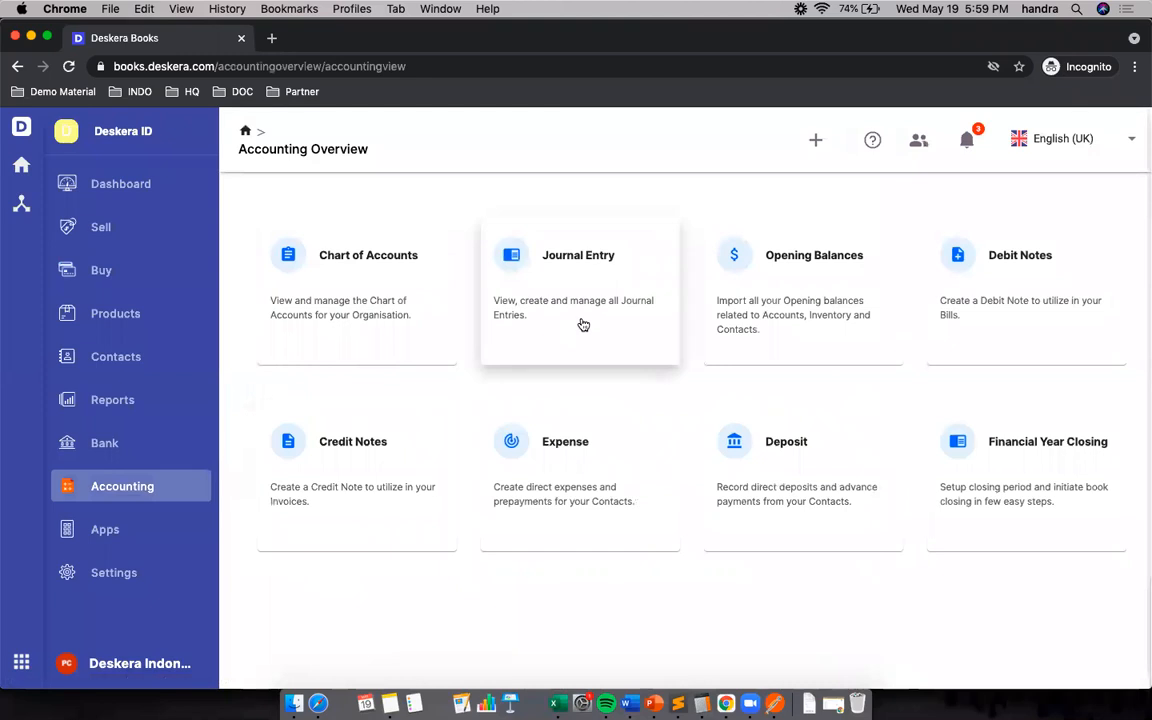
pyautogui.click(583, 325)
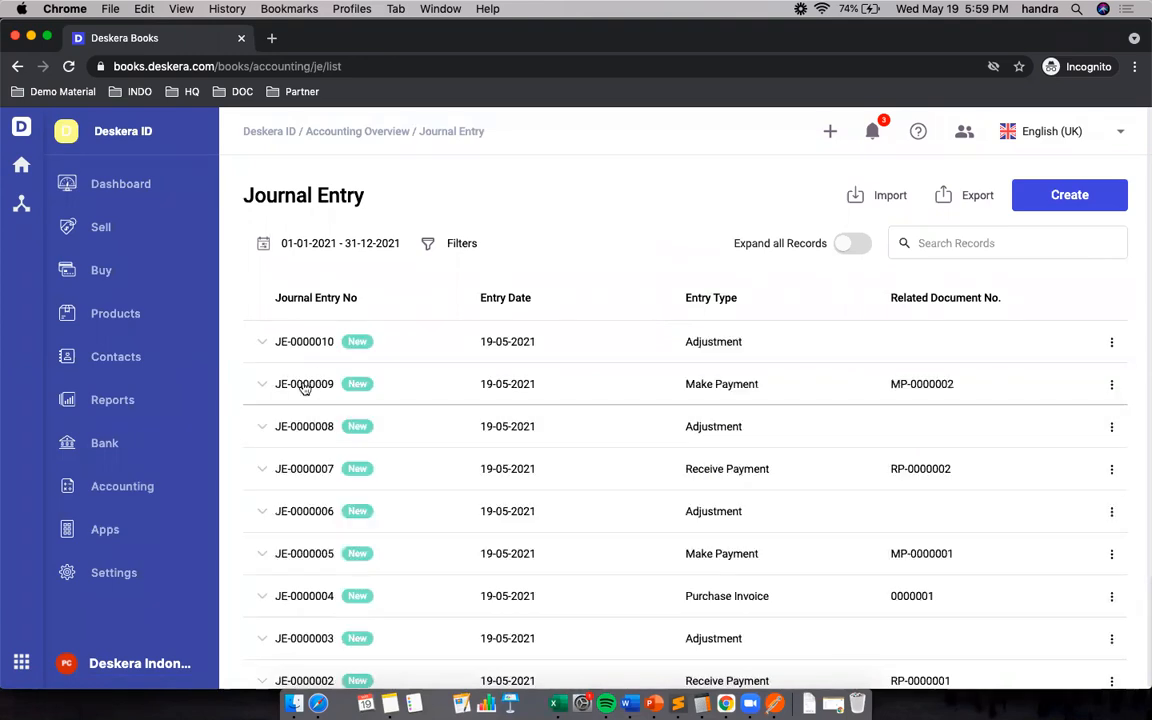
pyautogui.click(263, 385)
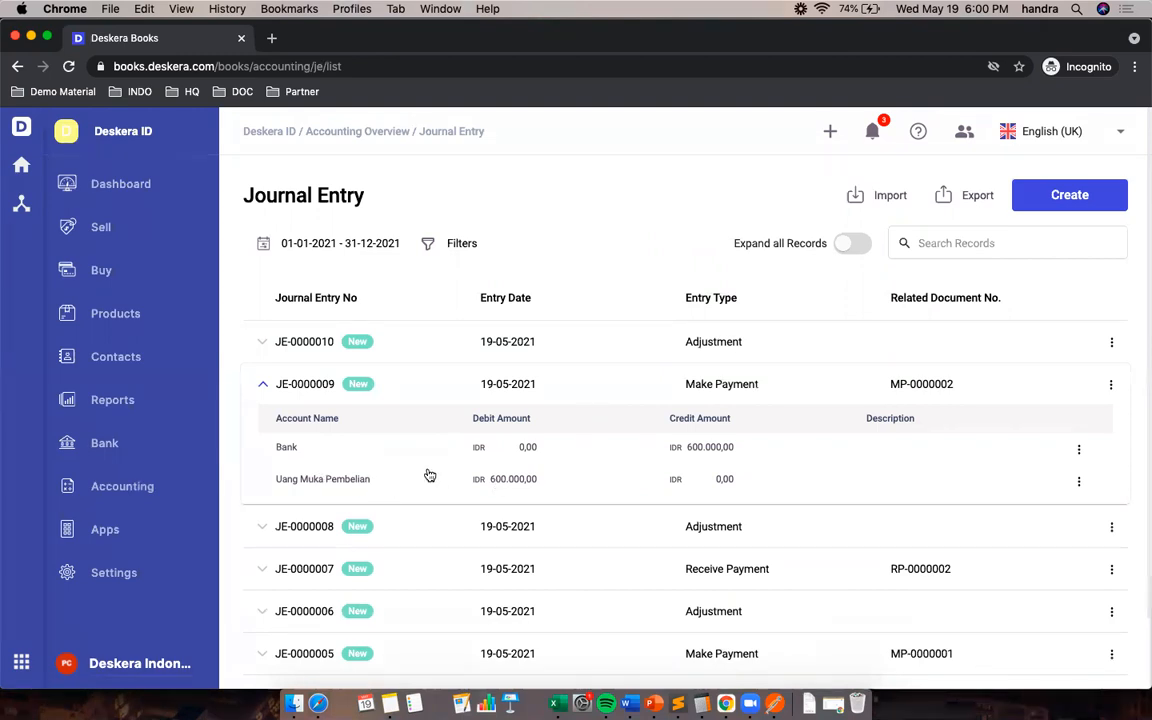
pyautogui.click(261, 344)
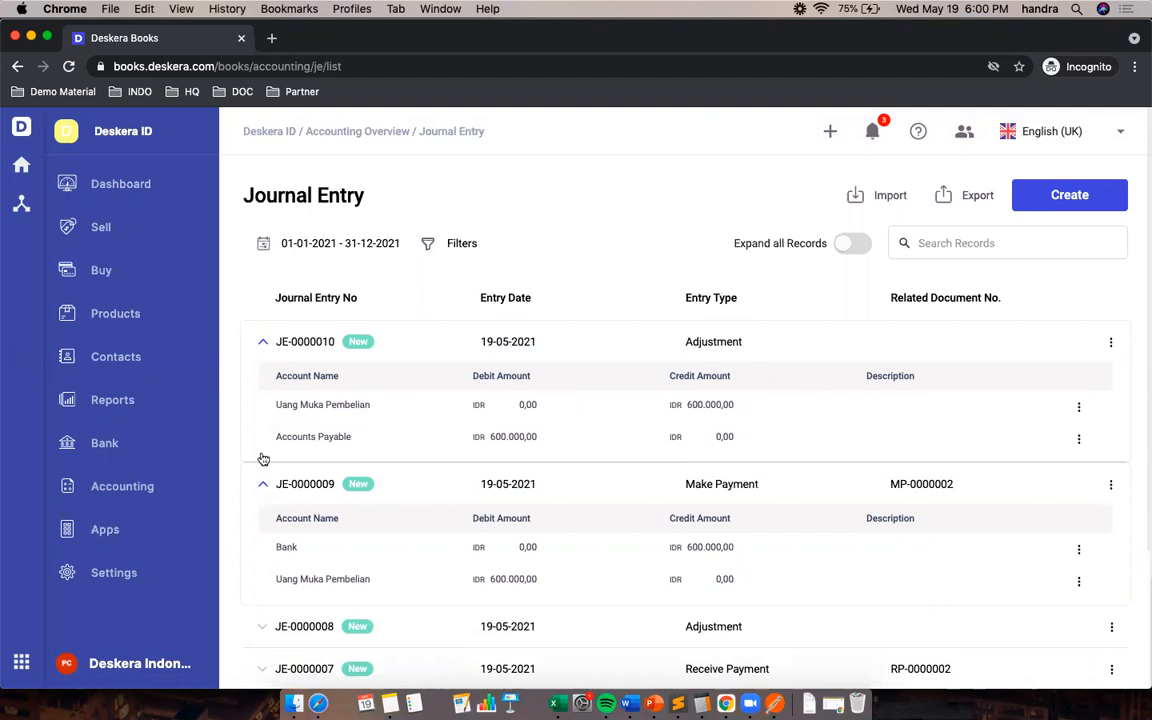
pyautogui.click(137, 487)
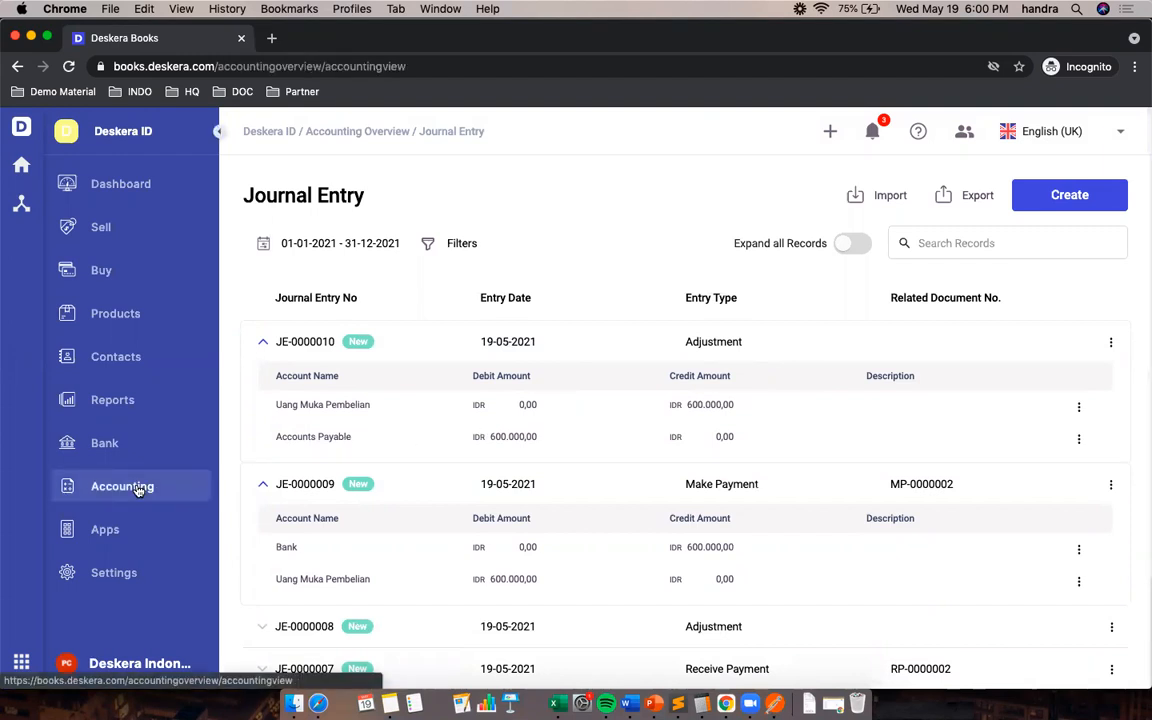